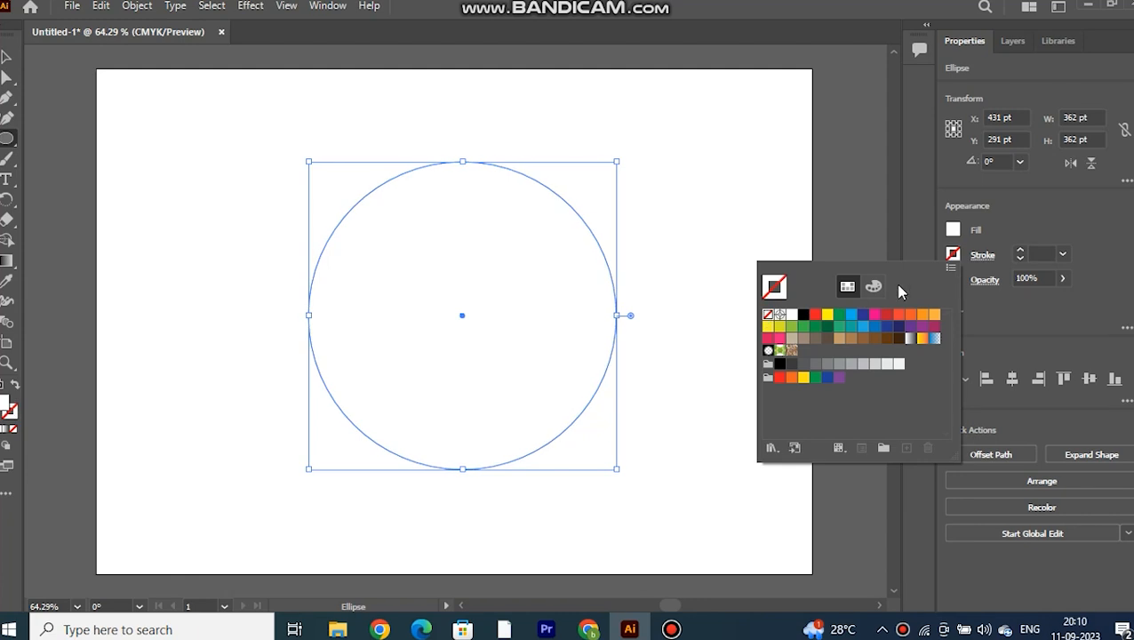
Step: Fill the circle with the bright red swatch
{"action": "left_click", "coordinate": [952, 229]}
{"action": "left_click", "coordinate": [815, 289]}
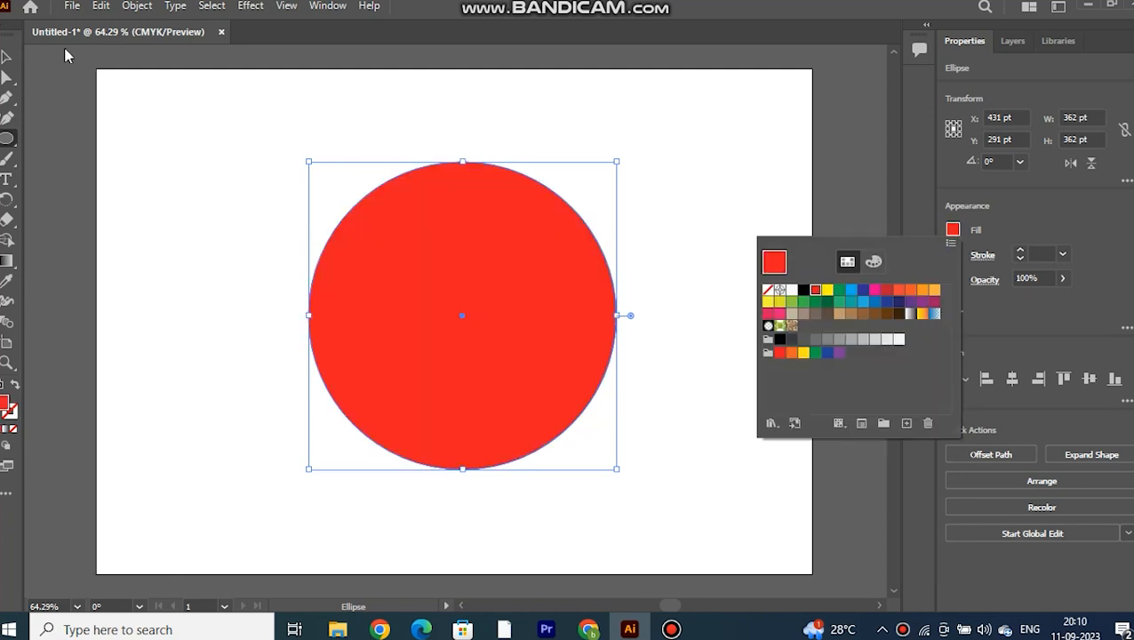
Step: Try the 3D (Classic) Extrude & Bevel effect on the circle with its default settings, and undo it
{"action": "left_click", "coordinate": [249, 6]}
{"action": "mouse_move", "coordinate": [377, 107]}
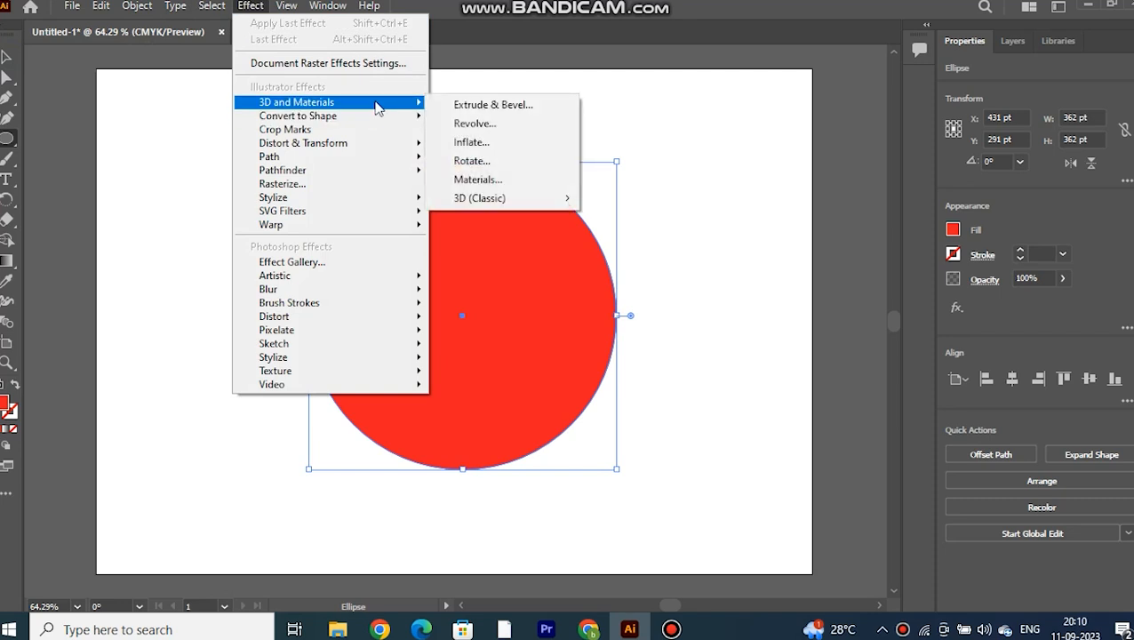
{"action": "mouse_move", "coordinate": [486, 197]}
{"action": "left_click", "coordinate": [650, 201]}
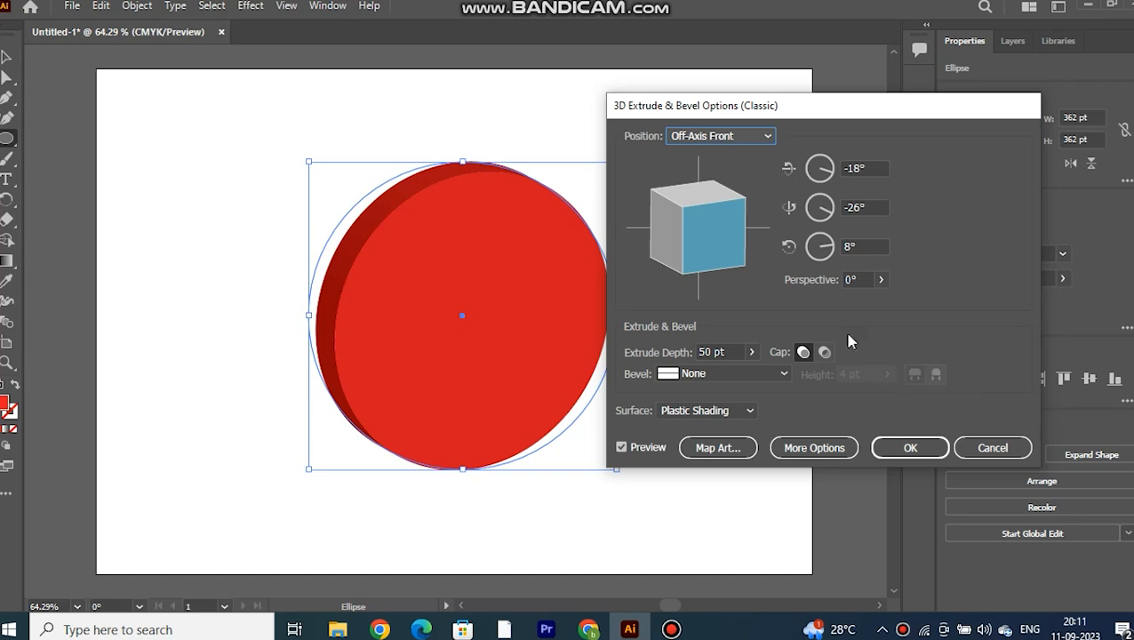
{"action": "left_click", "coordinate": [910, 453]}
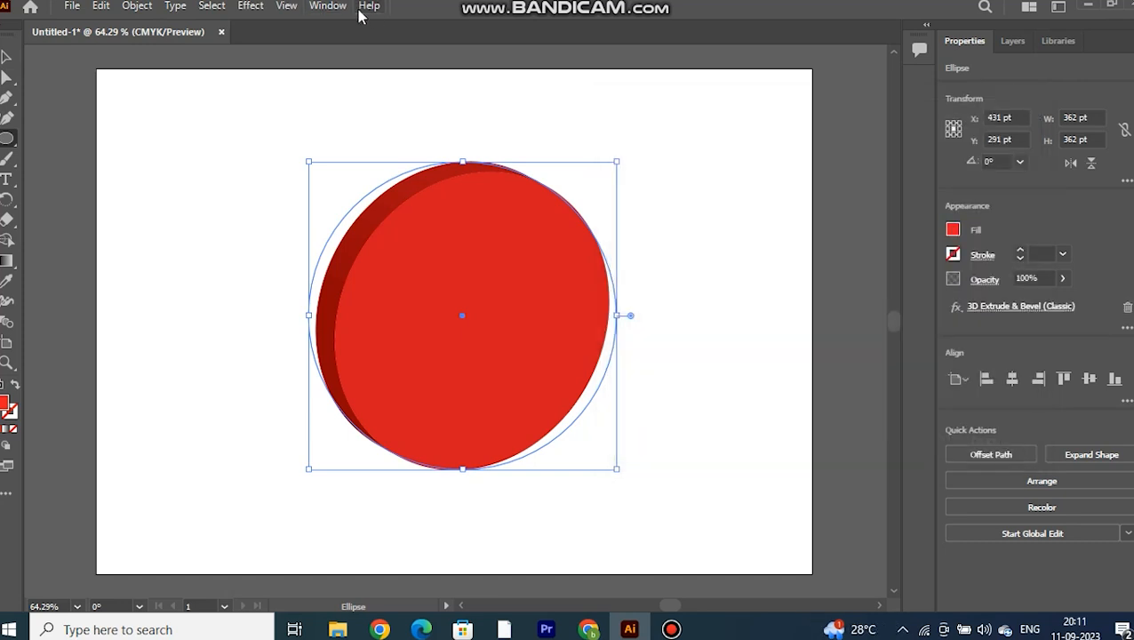
{"action": "key", "text": "ctrl+z"}
Step: Apply the 3D and Materials effect to the circle with the Revolve type, and dock the 3D and Materials panel beside Properties
{"action": "left_click", "coordinate": [251, 5]}
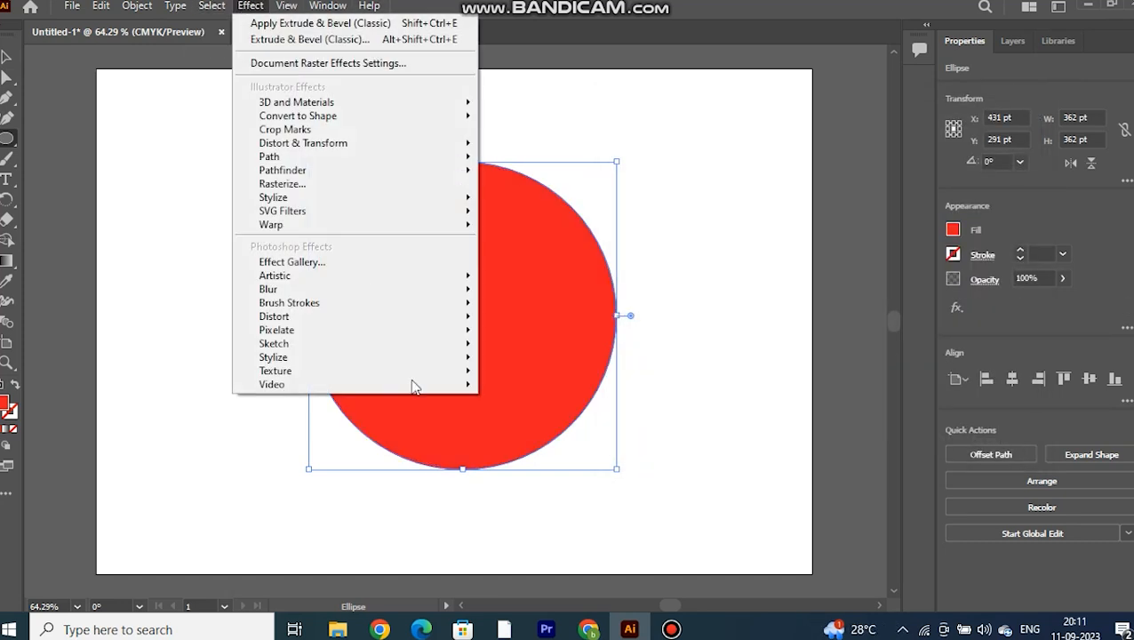
{"action": "mouse_move", "coordinate": [579, 201]}
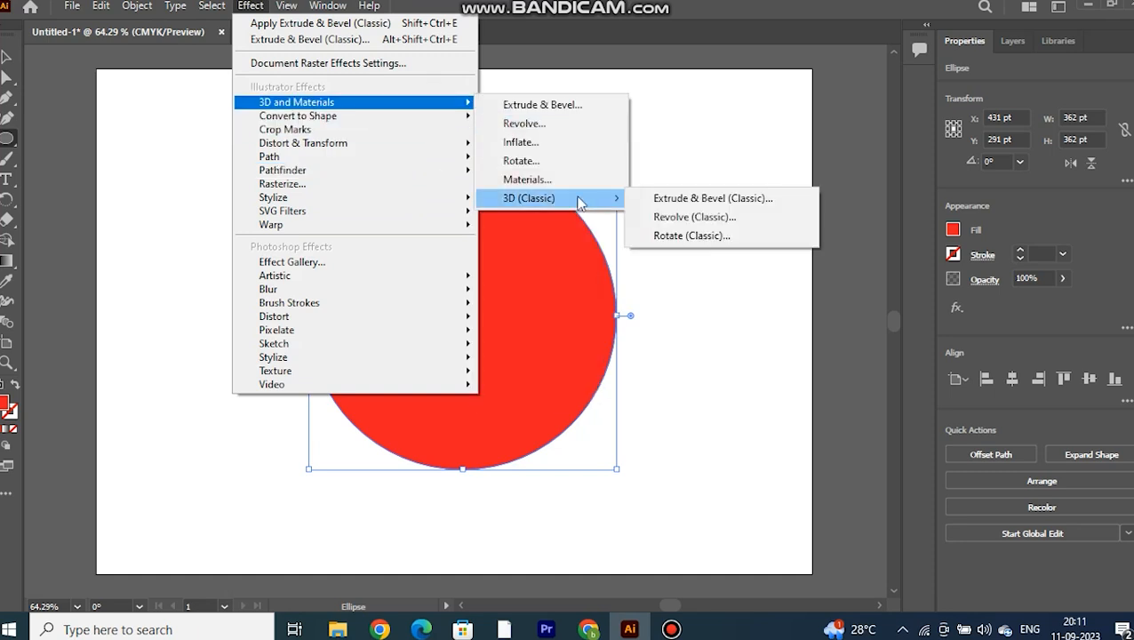
{"action": "left_click", "coordinate": [582, 105]}
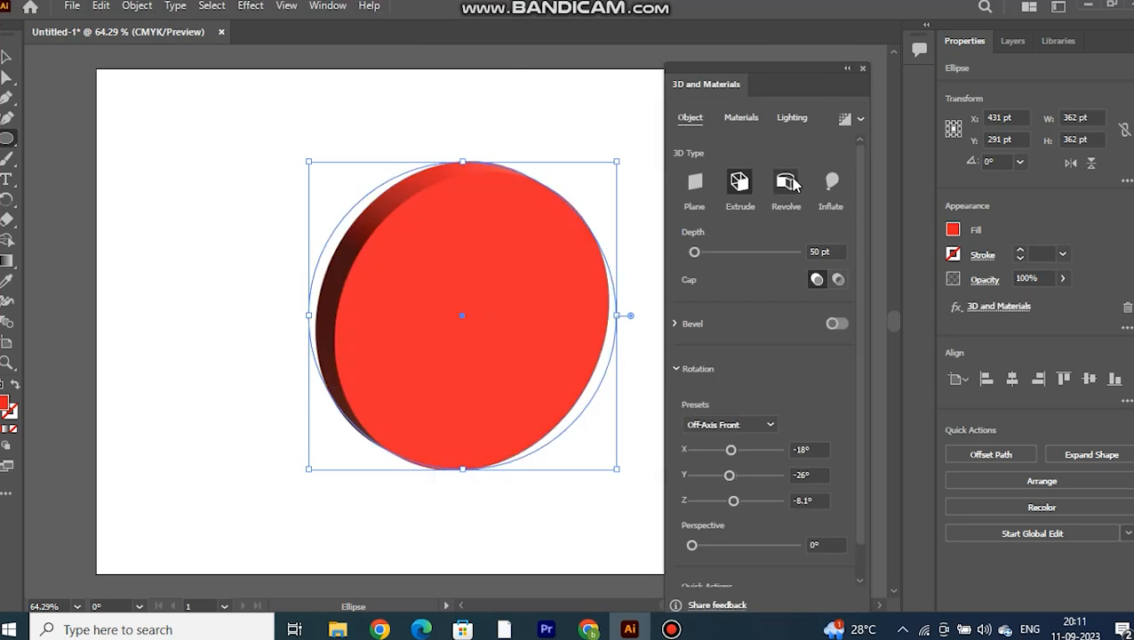
{"action": "left_click", "coordinate": [786, 182]}
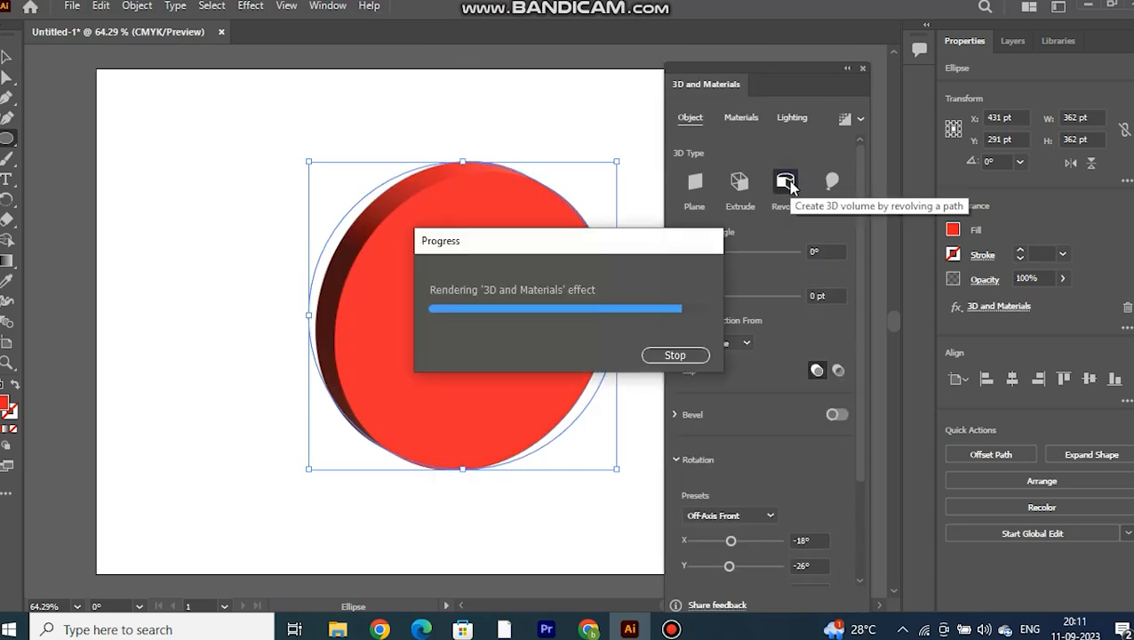
{"action": "left_click_drag", "start_coordinate": [786, 67], "coordinate": [929, 65]}
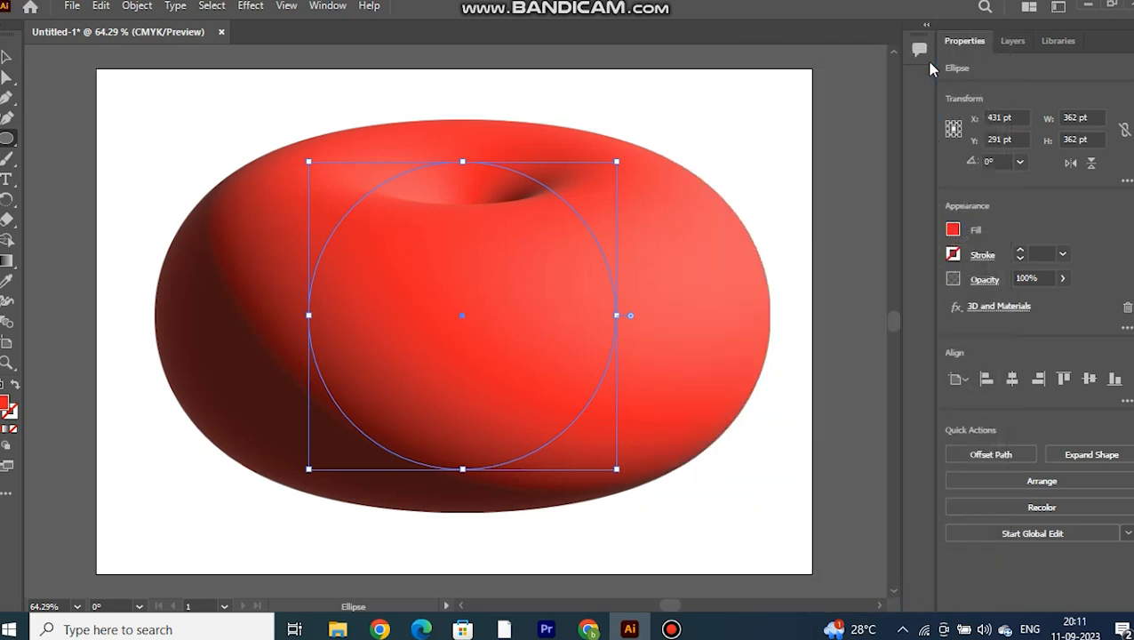
{"action": "left_click_drag", "start_coordinate": [555, 608], "coordinate": [559, 609]}
Step: Narrow the revolved ellipse to about 240 pt wide and rotate it to about 344° to form an apple shape
{"action": "left_click", "coordinate": [5, 58]}
{"action": "left_click_drag", "start_coordinate": [483, 315], "coordinate": [434, 313]}
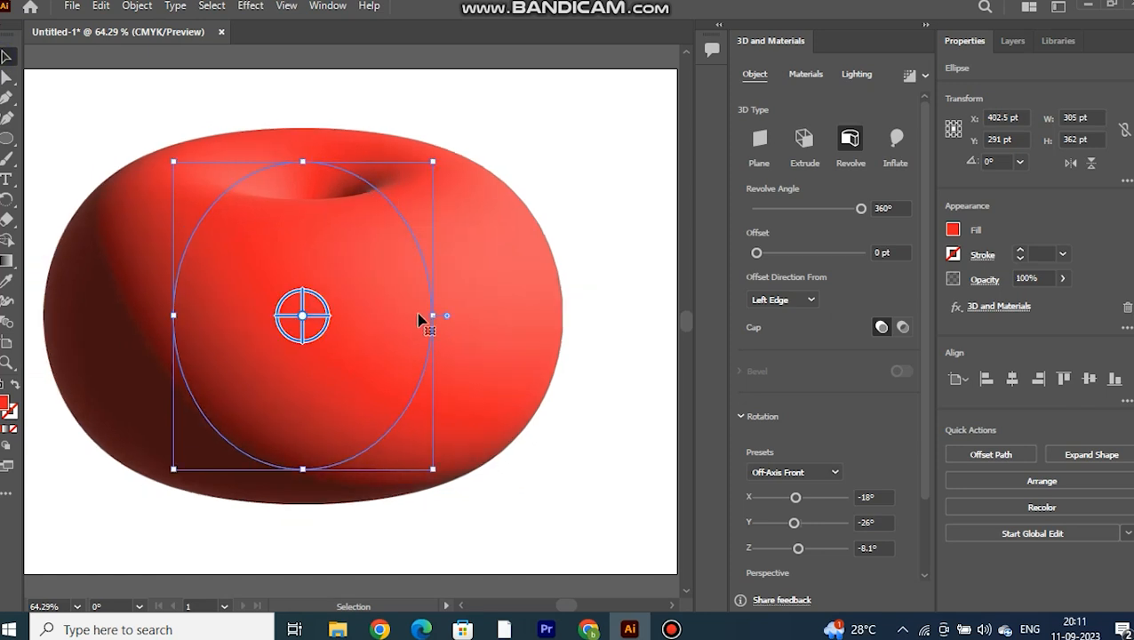
{"action": "left_click_drag", "start_coordinate": [169, 311], "coordinate": [231, 323]}
{"action": "left_click_drag", "start_coordinate": [442, 163], "coordinate": [471, 208]}
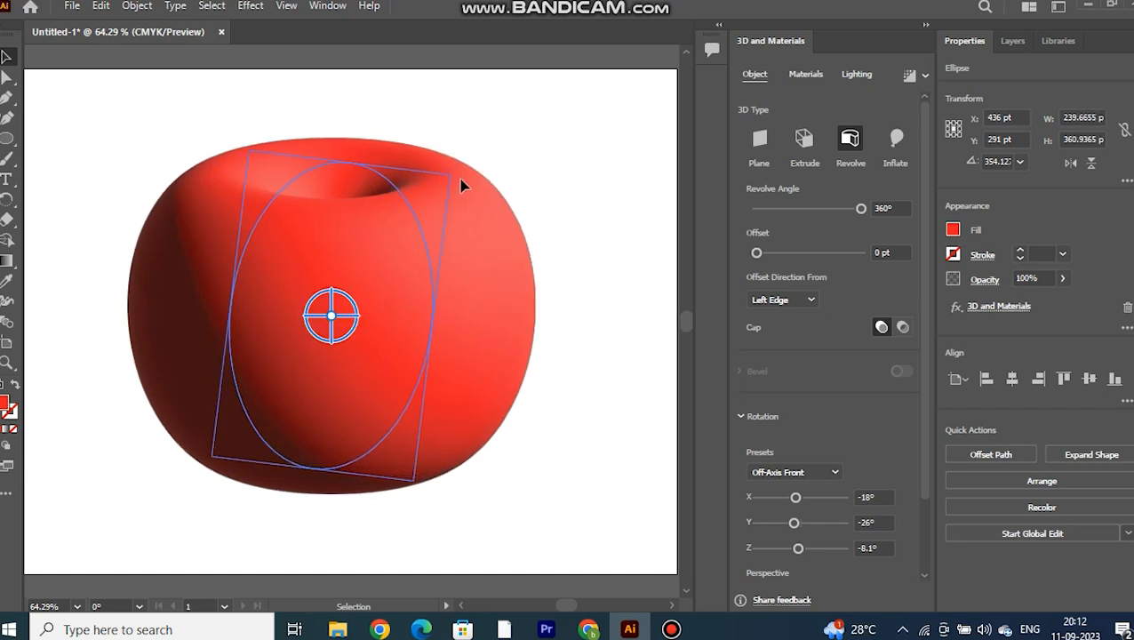
{"action": "left_click_drag", "start_coordinate": [454, 169], "coordinate": [471, 194]}
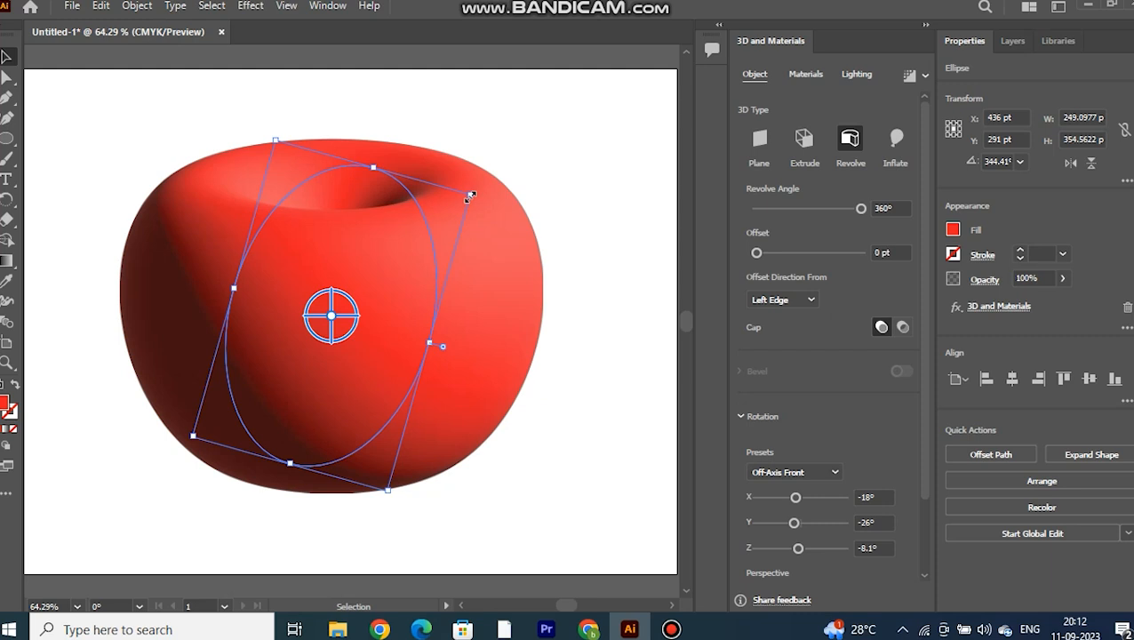
Step: Move the red apple slightly down on the artboard and deselect it
{"action": "left_click", "coordinate": [391, 118]}
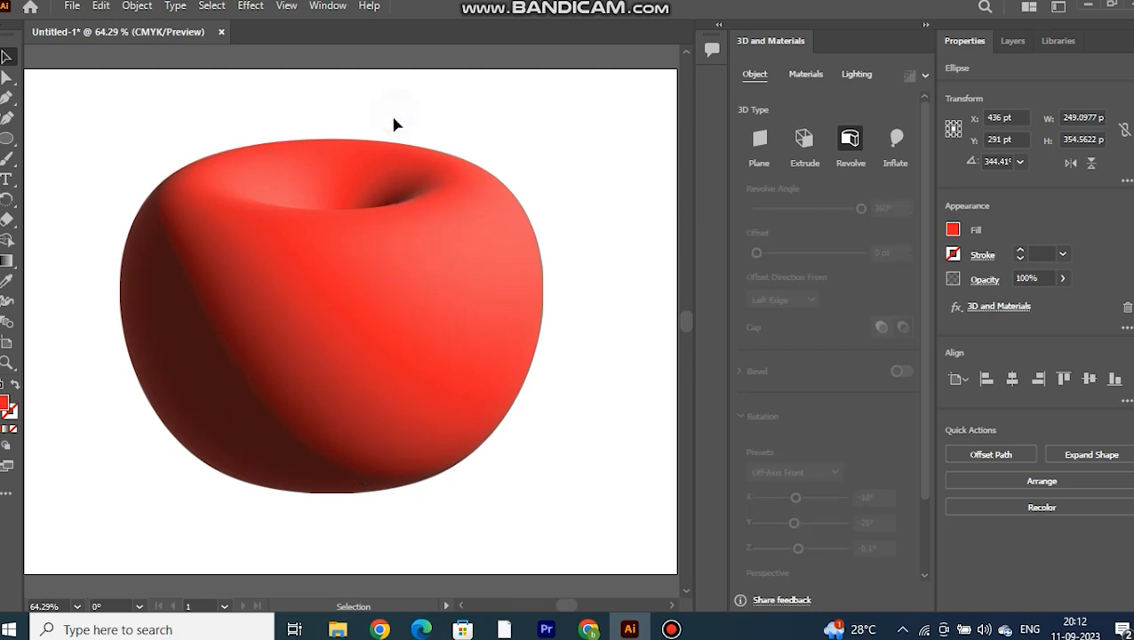
{"action": "left_click_drag", "start_coordinate": [372, 230], "coordinate": [372, 253]}
{"action": "left_click", "coordinate": [491, 161]}
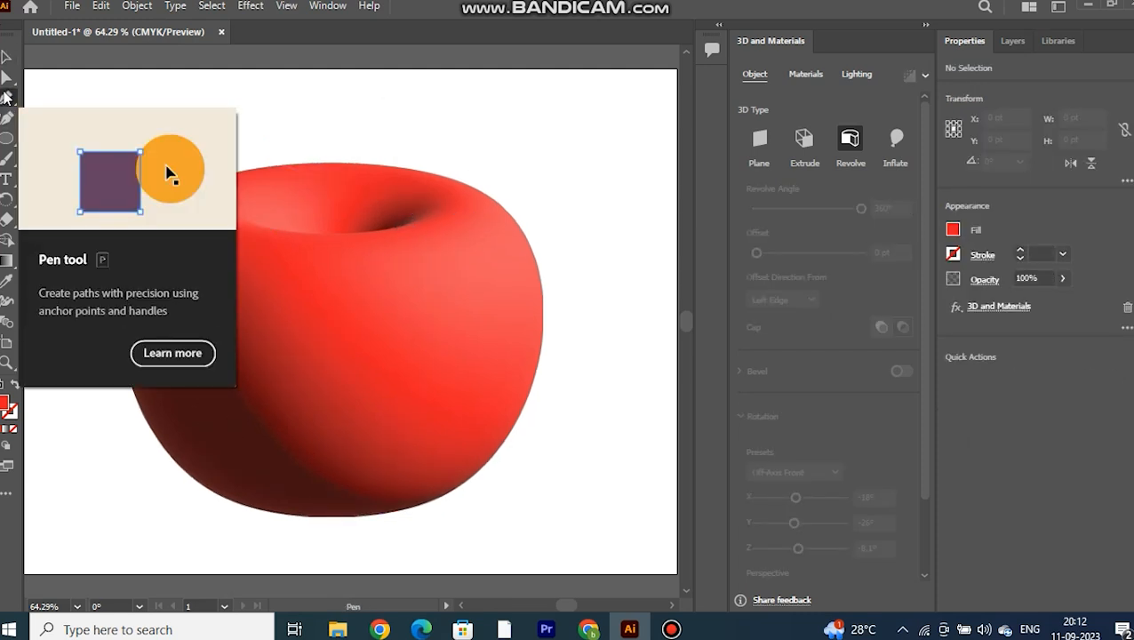
Step: Draw a narrow upright rectangle of about 24 × 162 pt as the stem, rising from the apple's upper hollow
{"action": "left_click", "coordinate": [6, 97]}
{"action": "key", "text": "m"}
{"action": "left_click_drag", "start_coordinate": [322, 102], "coordinate": [342, 240]}
Step: Bend the stem rectangle's long sides and both short ends inward with the Anchor Point tool
{"action": "key", "text": "a"}
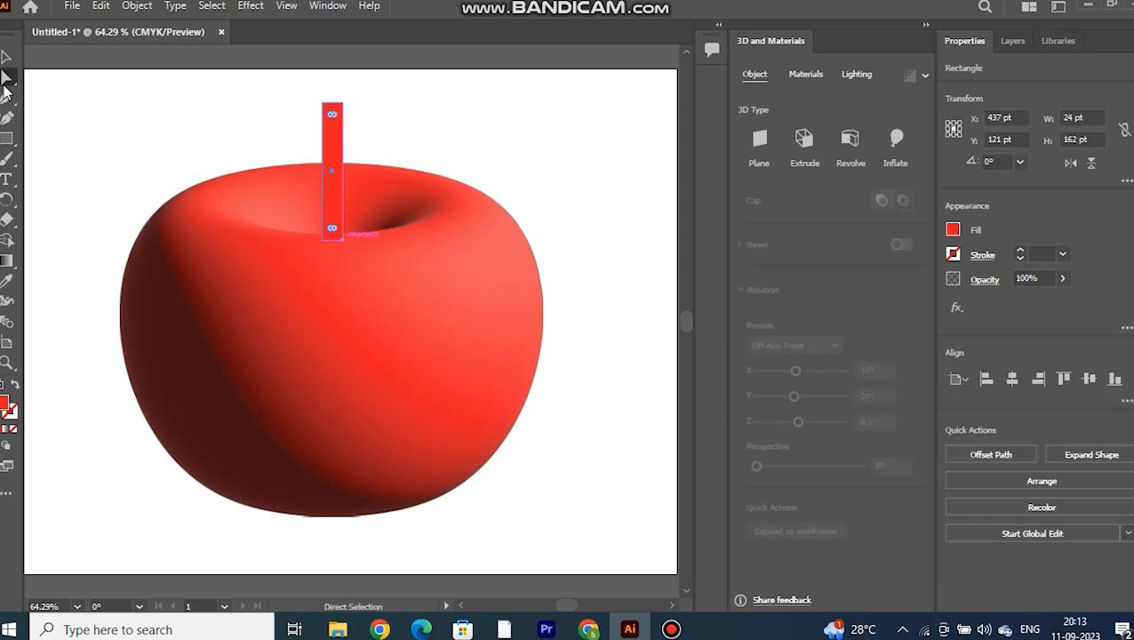
{"action": "right_click", "coordinate": [6, 140]}
{"action": "right_click", "coordinate": [6, 97]}
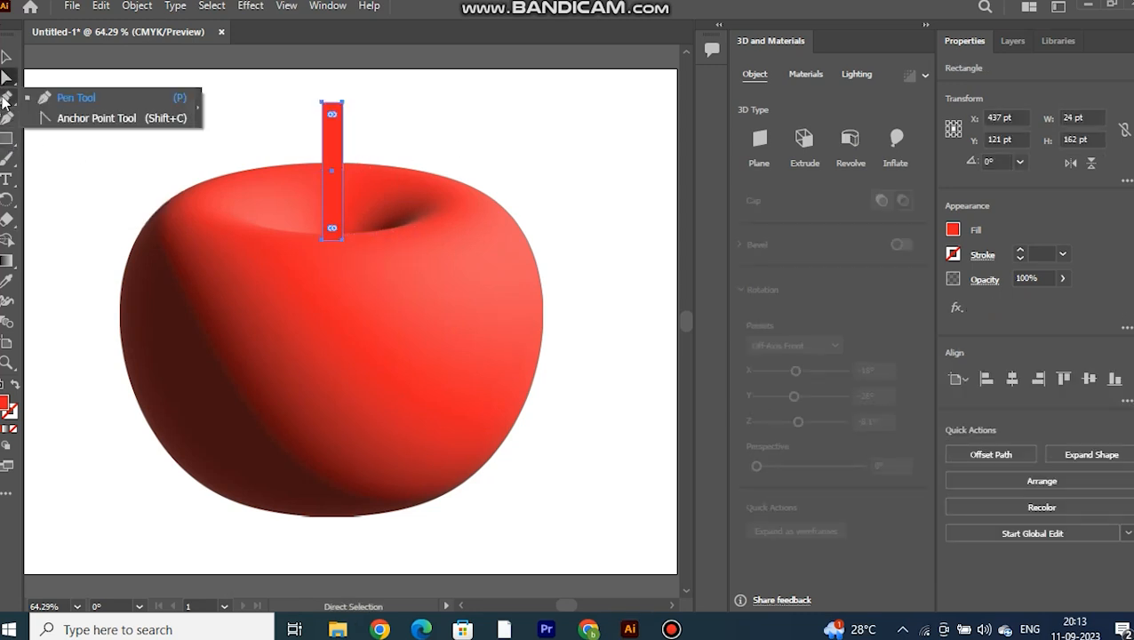
{"action": "left_click", "coordinate": [67, 117]}
{"action": "left_click_drag", "start_coordinate": [341, 171], "coordinate": [329, 173]}
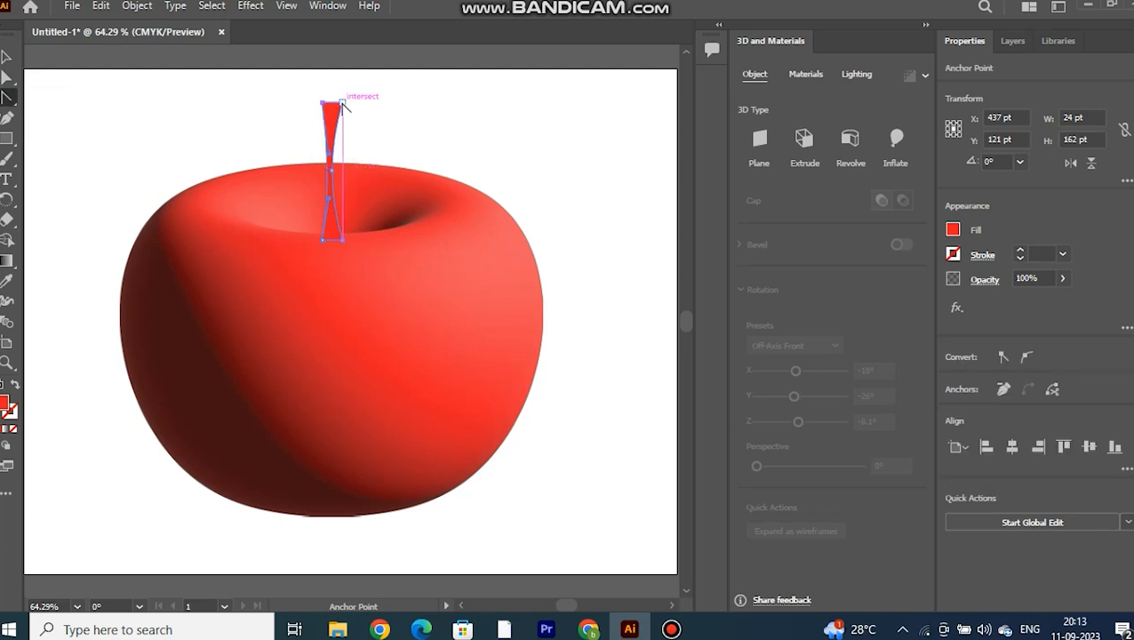
{"action": "left_click_drag", "start_coordinate": [335, 103], "coordinate": [334, 111]}
{"action": "left_click", "coordinate": [329, 236]}
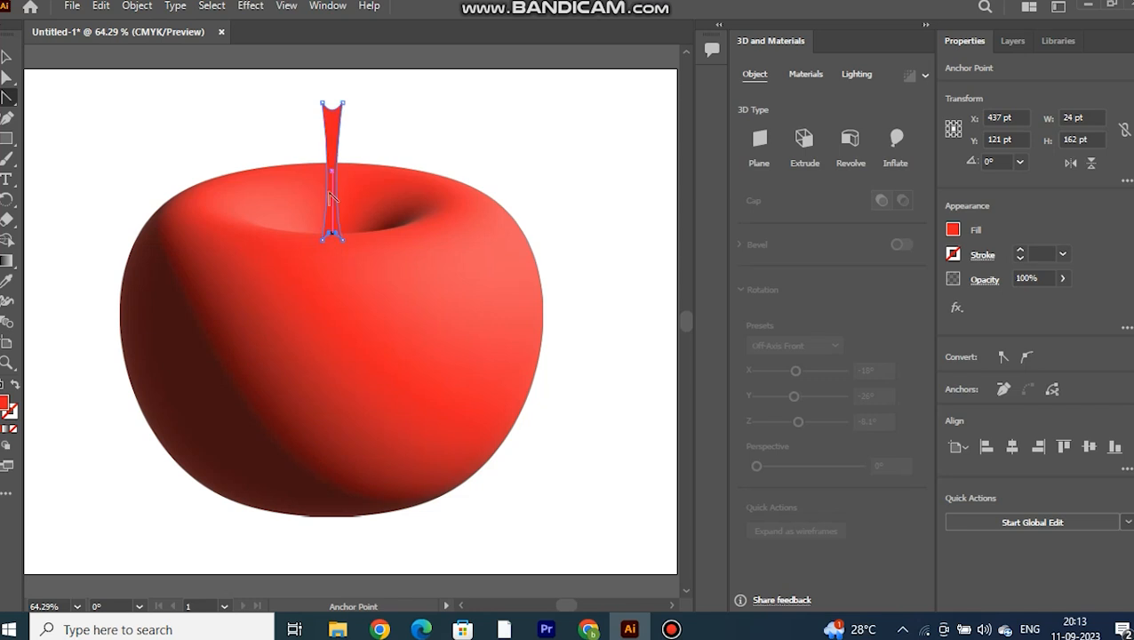
{"action": "left_click", "coordinate": [6, 57]}
{"action": "left_click", "coordinate": [197, 124]}
Step: Fill the stem with a brown swatch and deselect it
{"action": "left_click", "coordinate": [333, 147]}
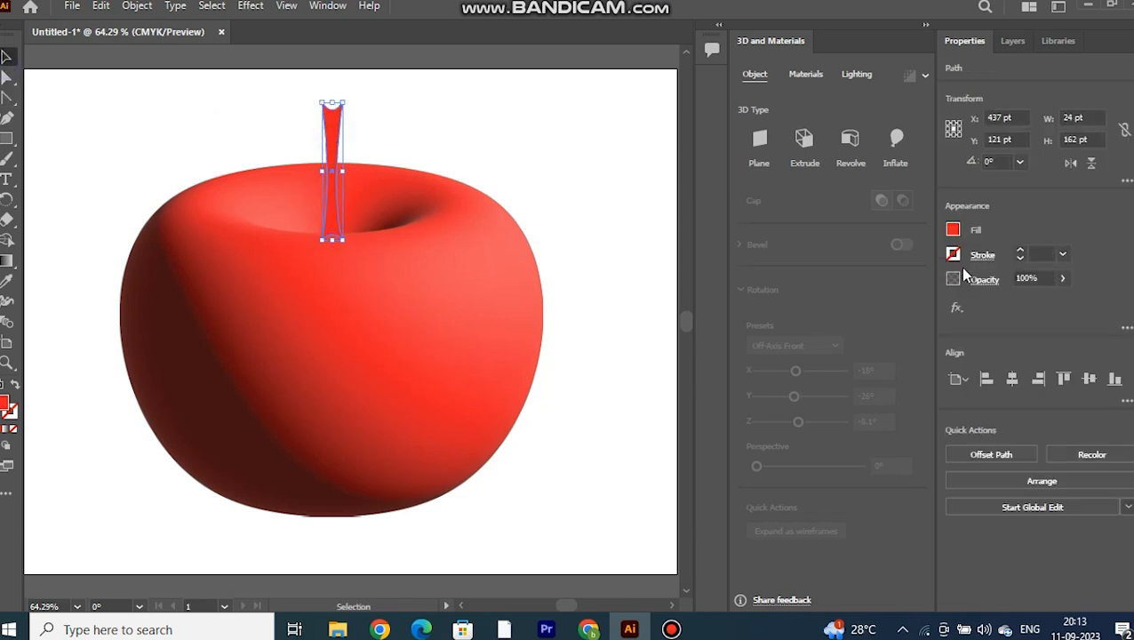
{"action": "left_click", "coordinate": [952, 229]}
{"action": "left_click", "coordinate": [880, 315]}
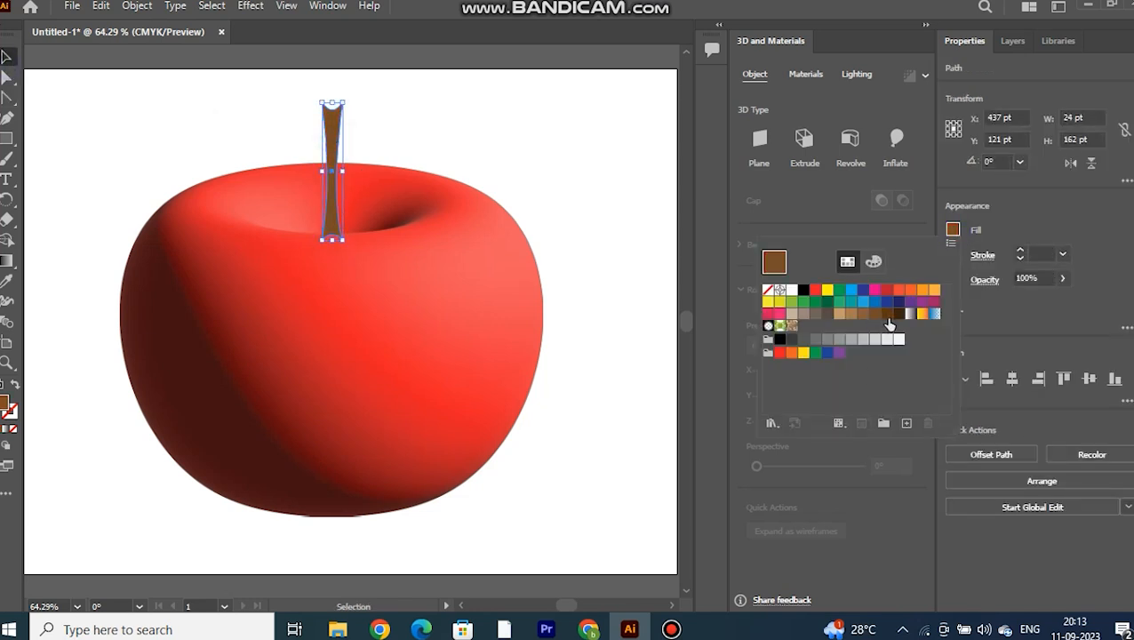
{"action": "left_click", "coordinate": [899, 314]}
{"action": "left_click", "coordinate": [851, 317]}
{"action": "left_click", "coordinate": [233, 120]}
{"action": "left_click", "coordinate": [232, 120]}
Step: Try the Revolve 3D type on the brown stem, and undo it
{"action": "left_click", "coordinate": [336, 129]}
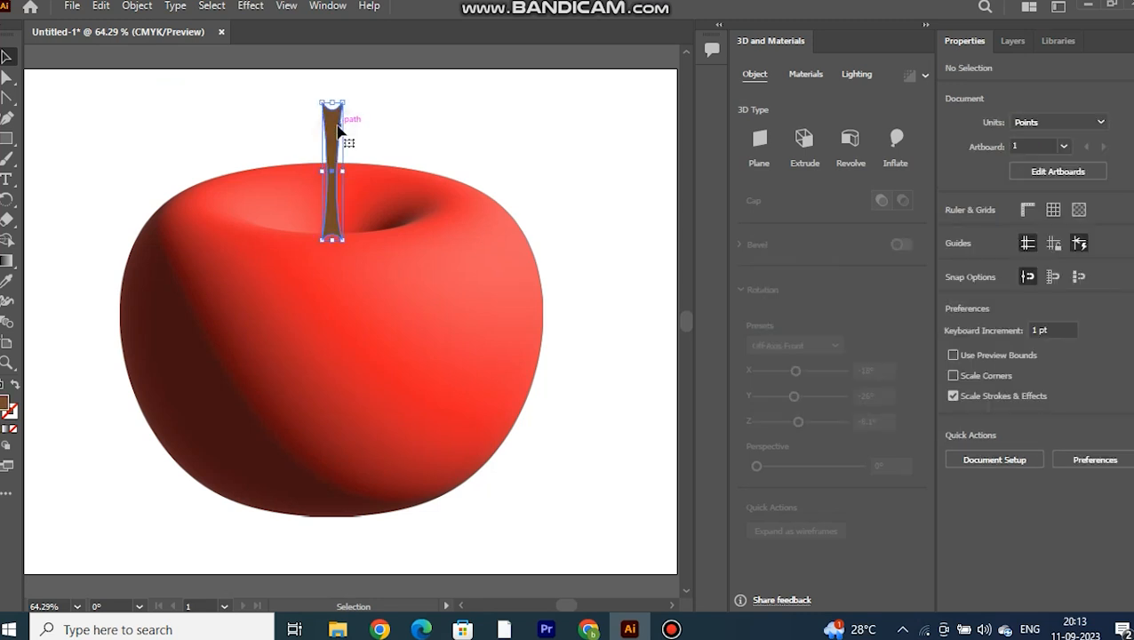
{"action": "left_click", "coordinate": [855, 139]}
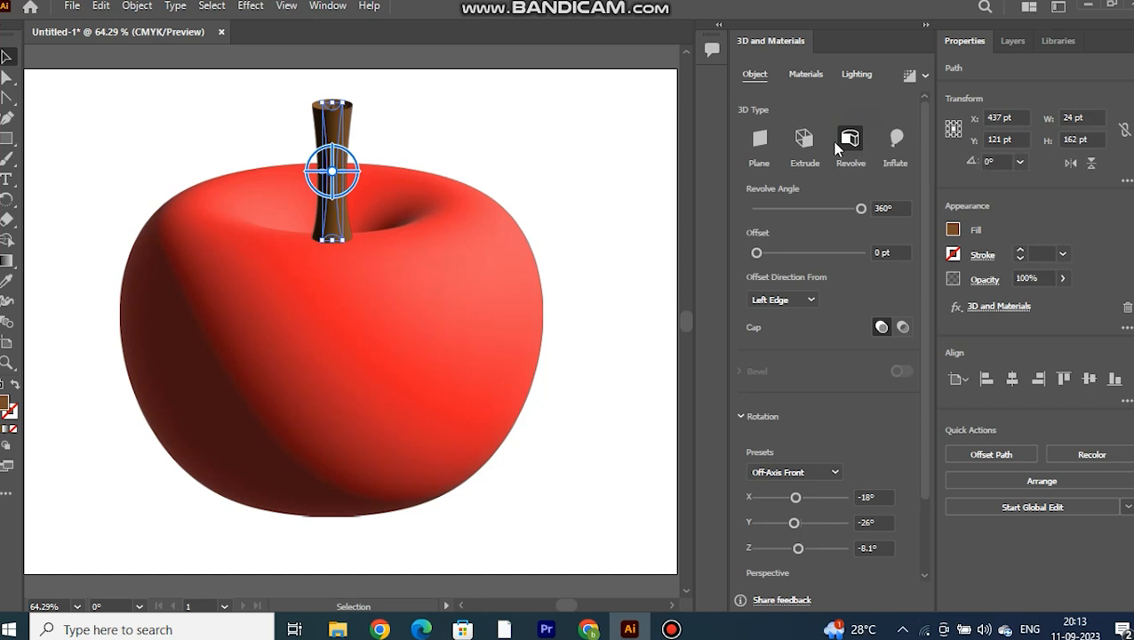
{"action": "left_click", "coordinate": [443, 140]}
{"action": "left_click", "coordinate": [332, 185]}
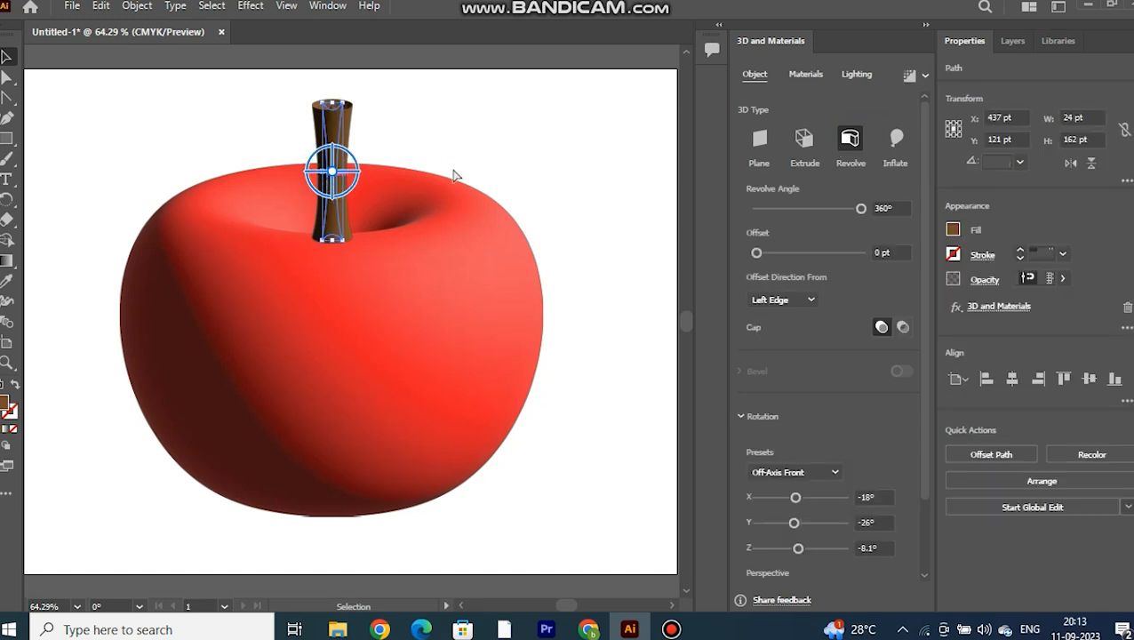
{"action": "key", "text": "ctrl+z"}
Step: Apply the Extrude 3D type to the stem and reduce its depth to 2 pt
{"action": "left_click", "coordinate": [802, 138]}
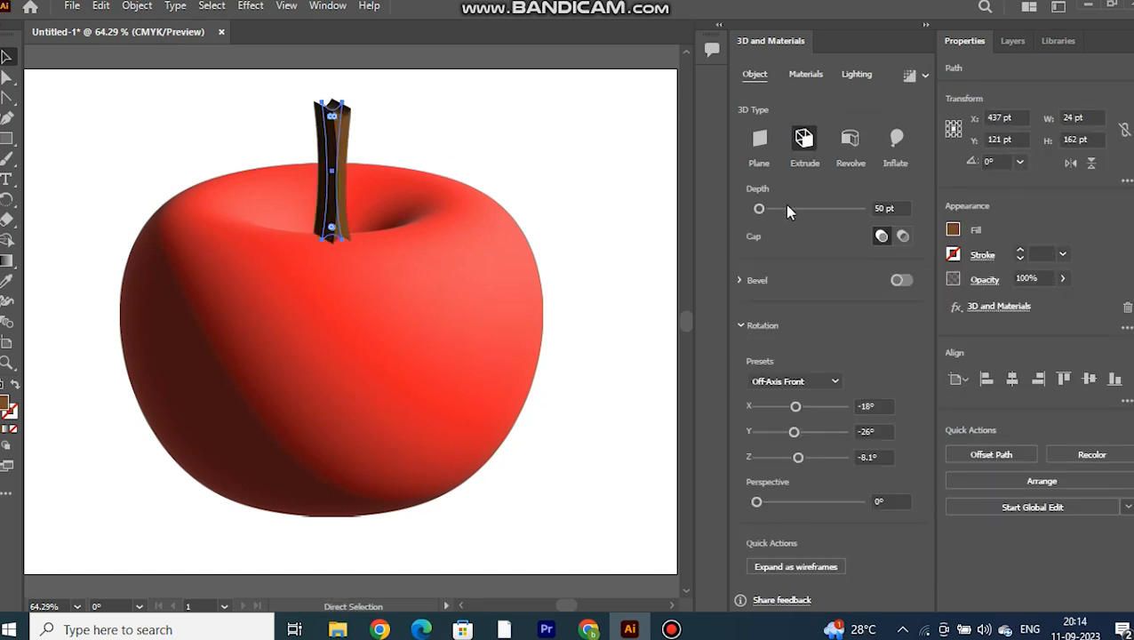
{"action": "left_click_drag", "start_coordinate": [772, 208], "coordinate": [756, 209]}
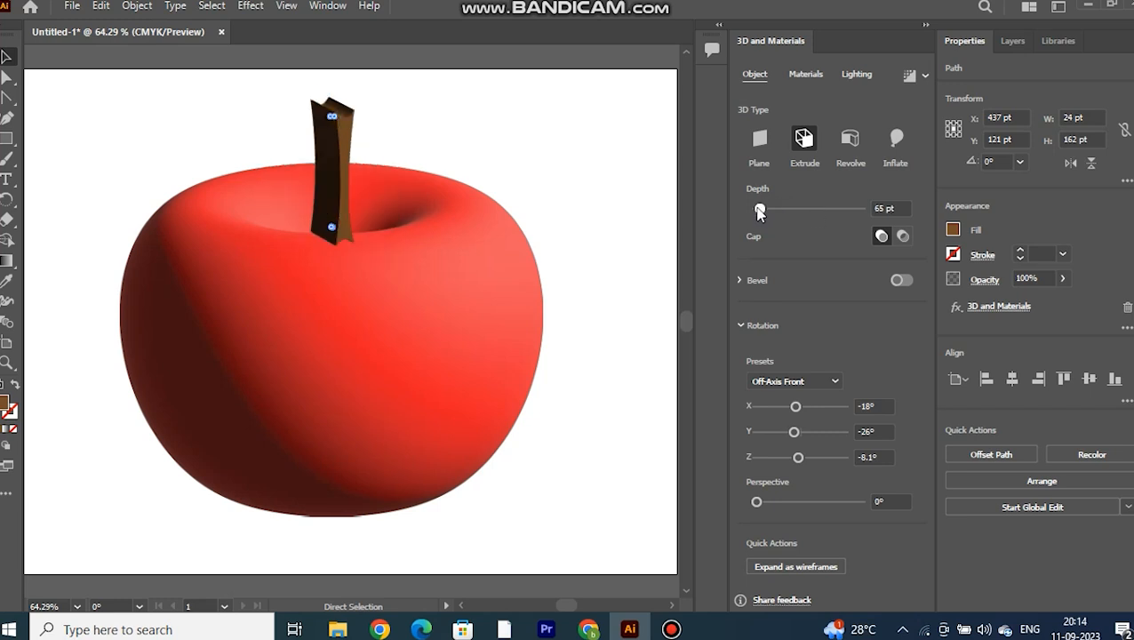
{"action": "left_click", "coordinate": [893, 208]}
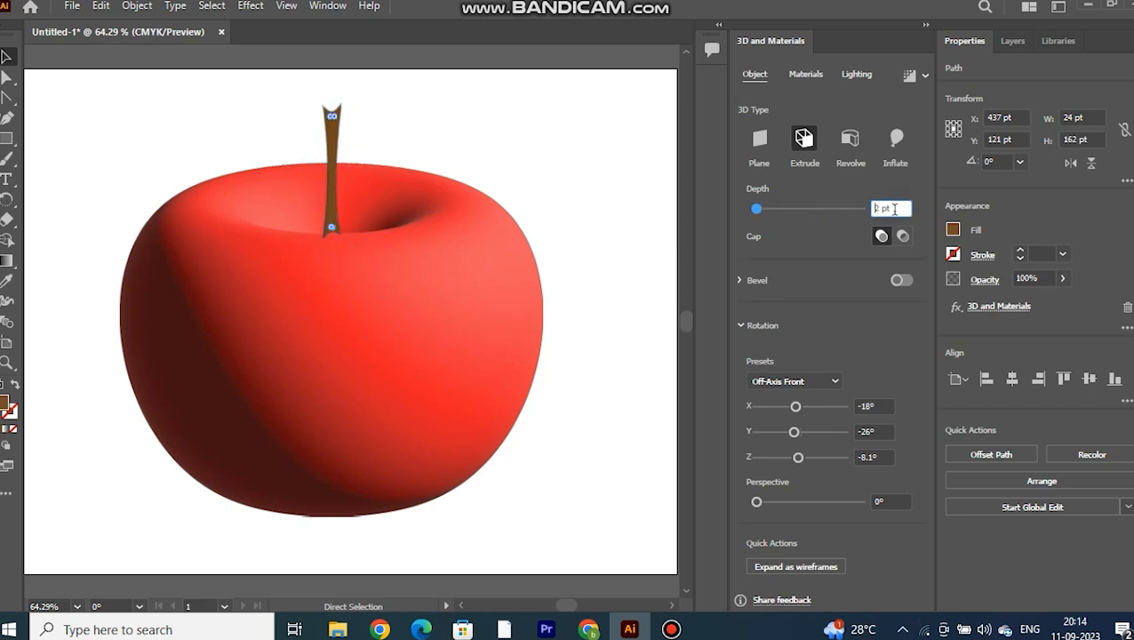
Step: Undo a trial X rotation of the stem, set its perspective to 9°, and deselect it
{"action": "left_click_drag", "start_coordinate": [796, 406], "coordinate": [808, 411]}
{"action": "key", "text": "ctrl+z"}
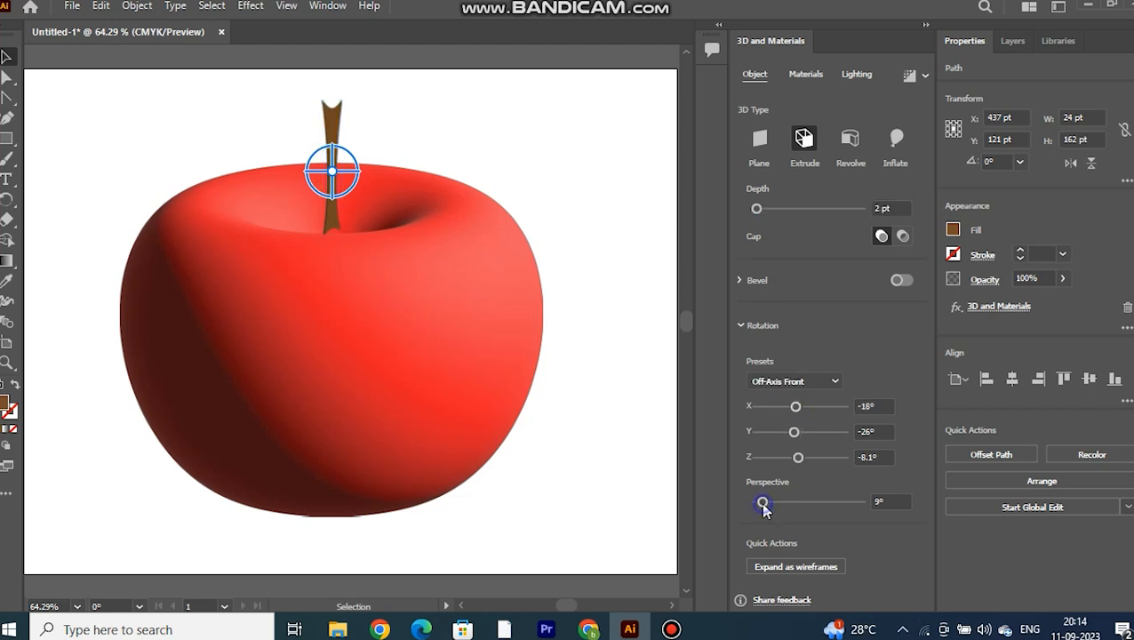
{"action": "left_click_drag", "start_coordinate": [773, 502], "coordinate": [851, 502]}
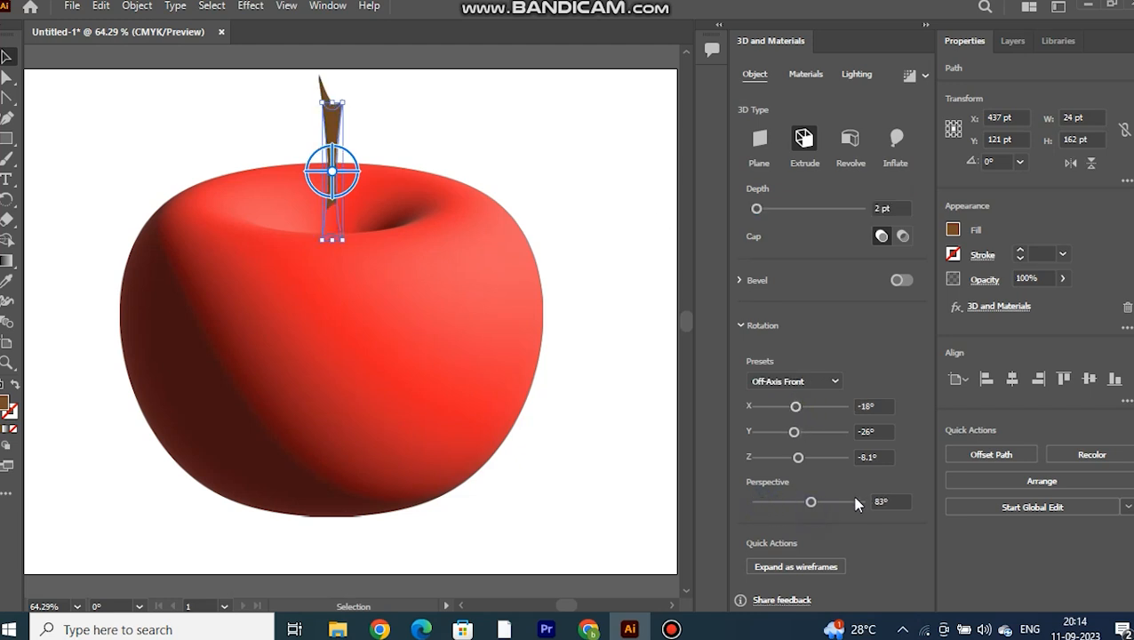
{"action": "left_click", "coordinate": [762, 503]}
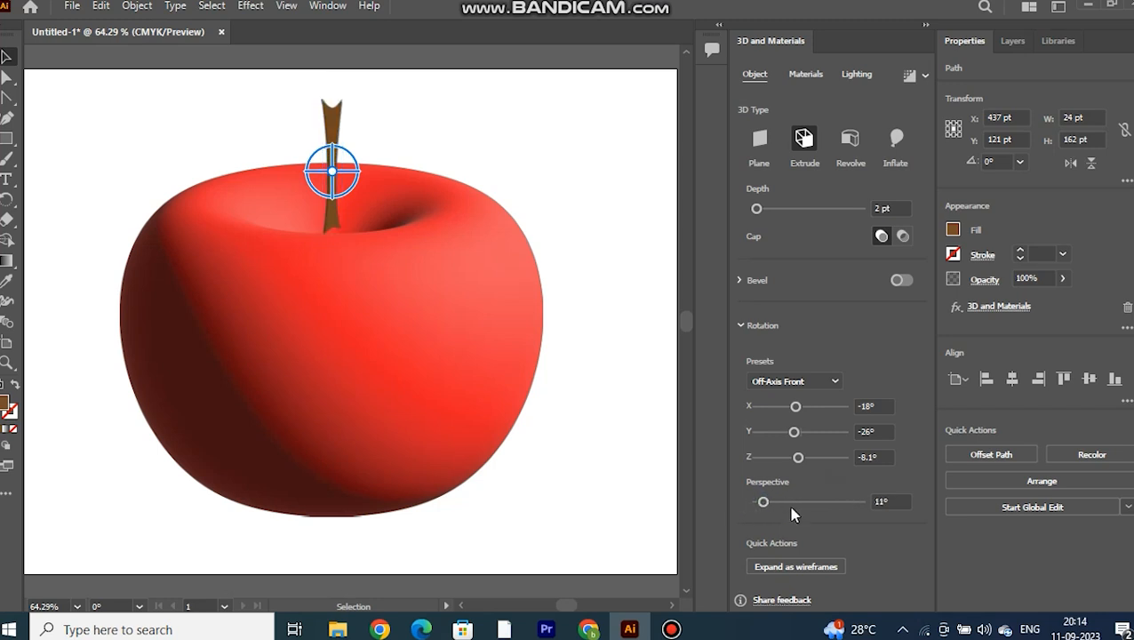
{"action": "left_click", "coordinate": [541, 194]}
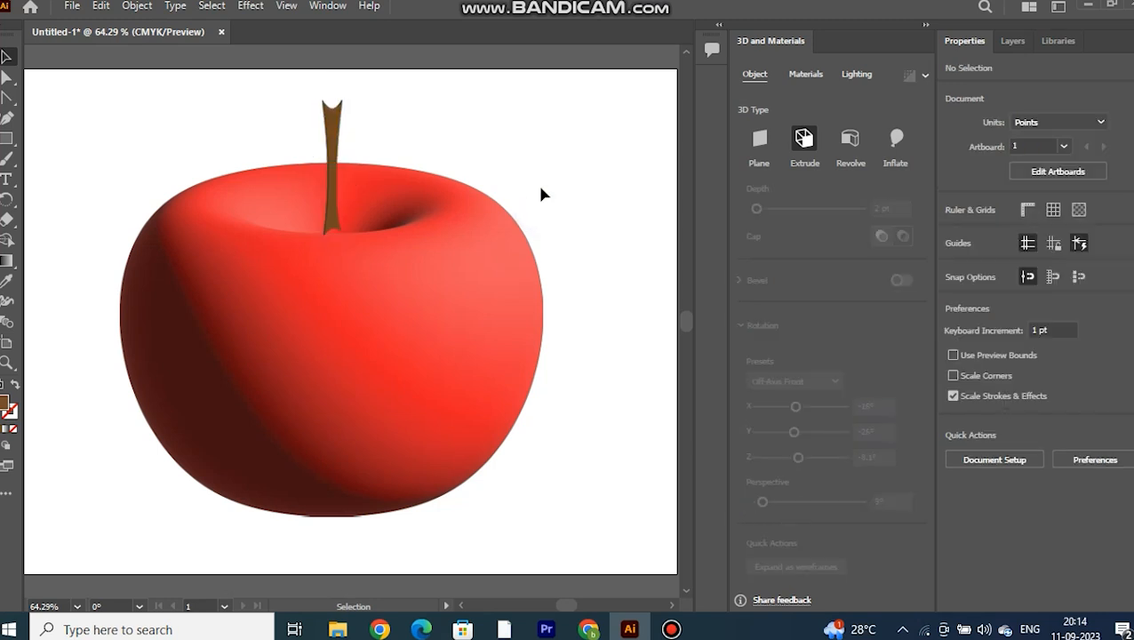
Step: Try drawing a path from beside the stem to its middle with the Curvature tool, and undo it
{"action": "left_click", "coordinate": [333, 146]}
{"action": "left_click", "coordinate": [7, 118]}
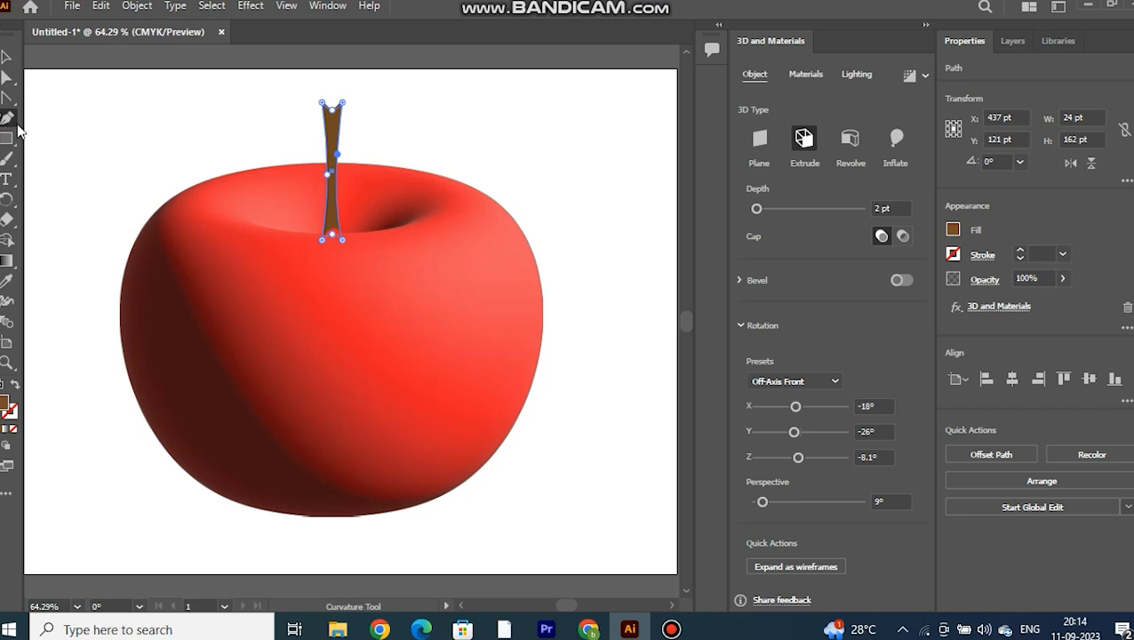
{"action": "left_click", "coordinate": [254, 138]}
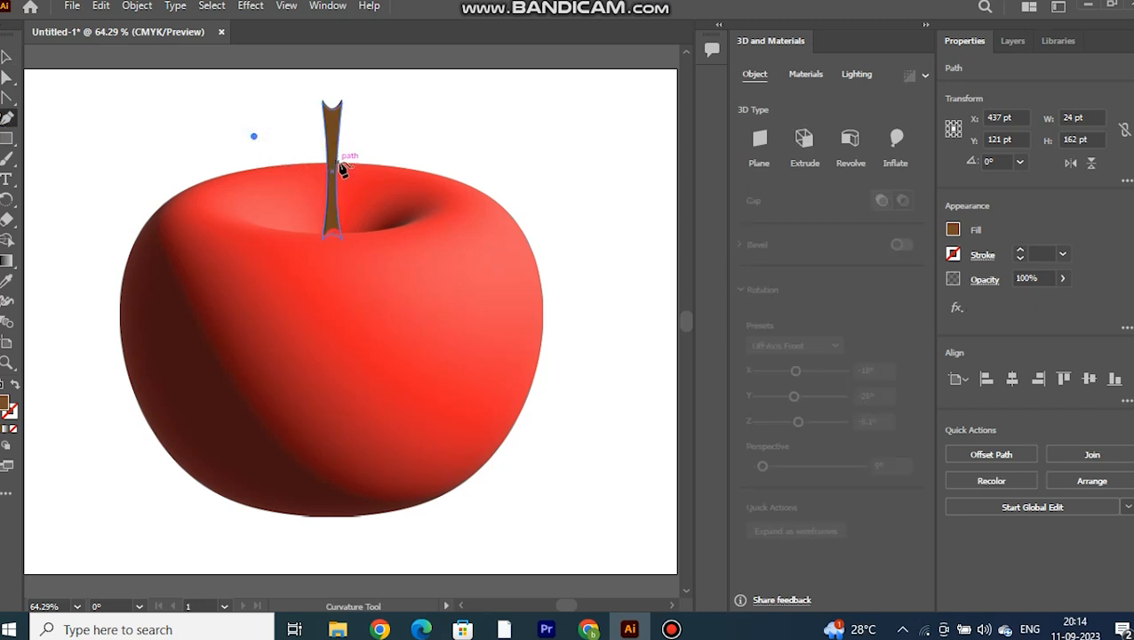
{"action": "left_click", "coordinate": [332, 164]}
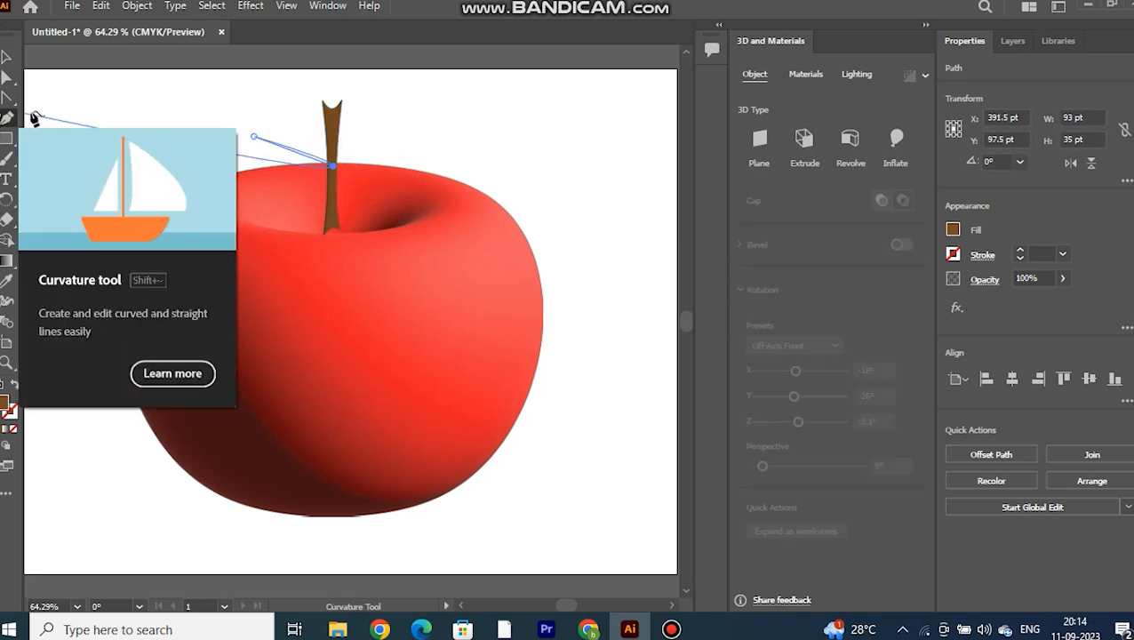
{"action": "key", "text": "a"}
{"action": "key", "text": "ctrl+z"}
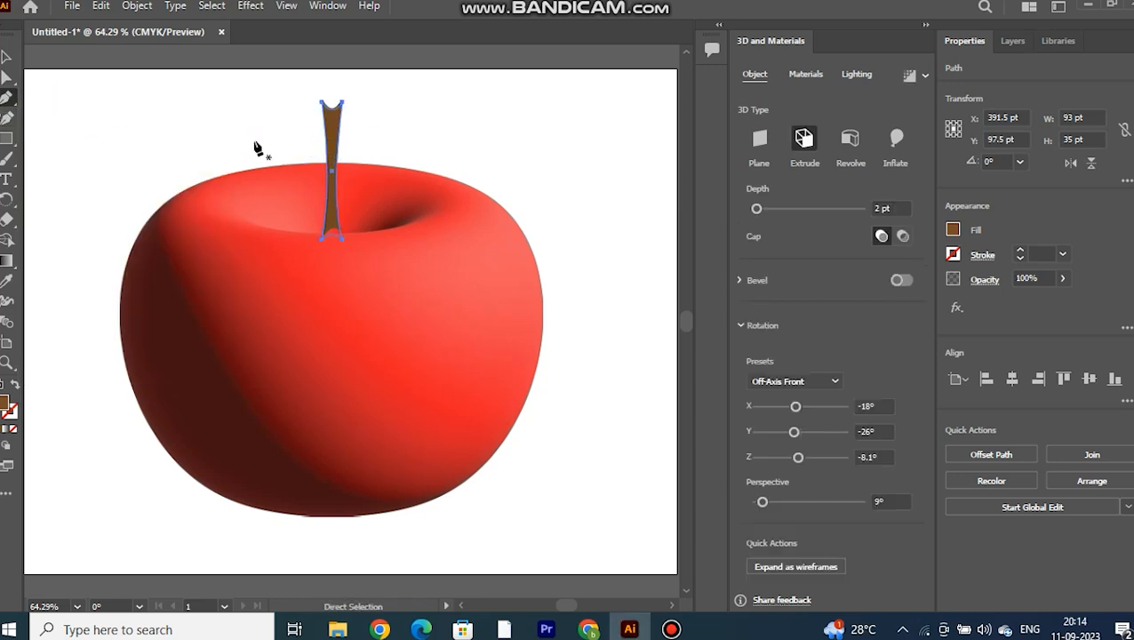
Step: Draw a thin brown twig from beside the stem to its middle with the Pen tool, and try Extrude and Plane on it
{"action": "left_click", "coordinate": [253, 136]}
{"action": "mouse_move", "coordinate": [331, 164]}
{"action": "left_mouse_down"}
{"action": "mouse_move", "coordinate": [375, 166]}
{"action": "mouse_move", "coordinate": [332, 170]}
{"action": "left_mouse_up"}
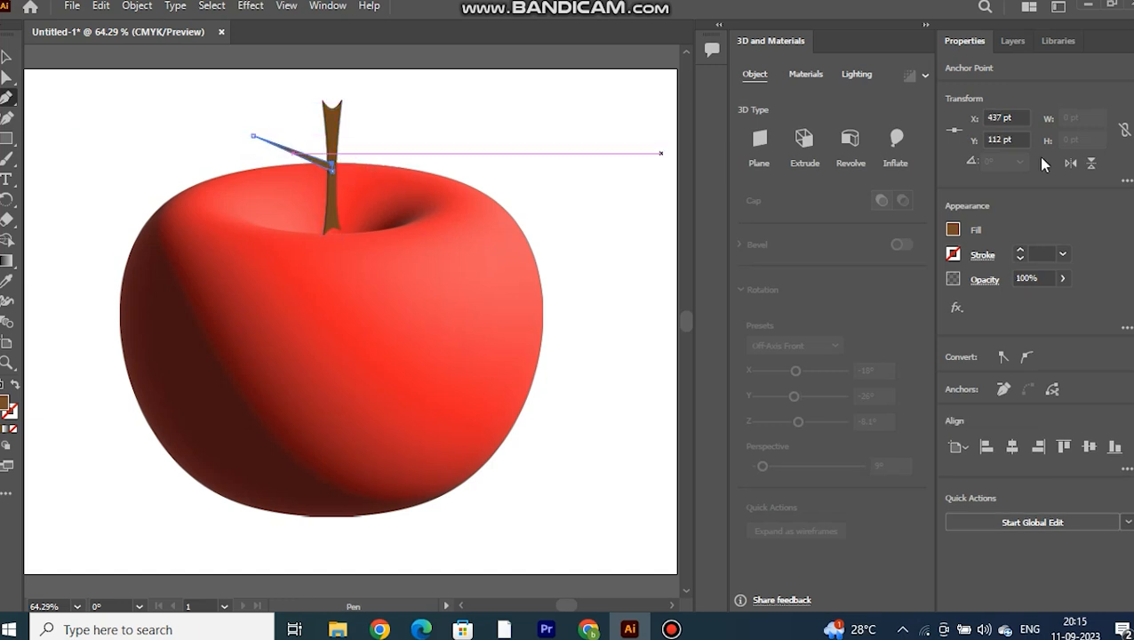
{"action": "left_click", "coordinate": [803, 138]}
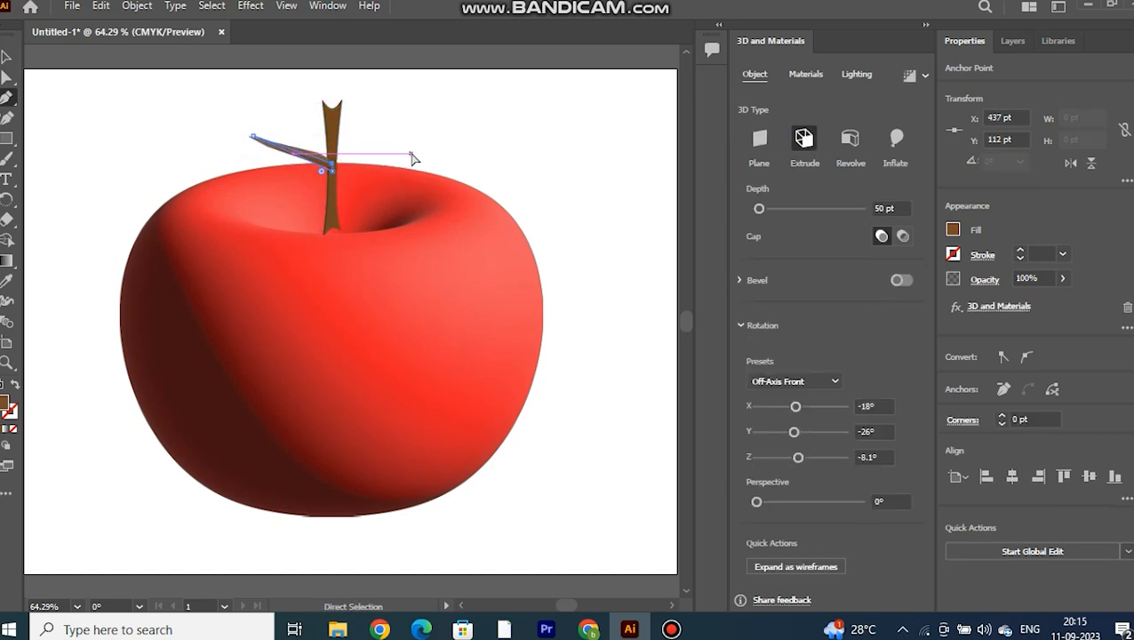
{"action": "left_click", "coordinate": [762, 144]}
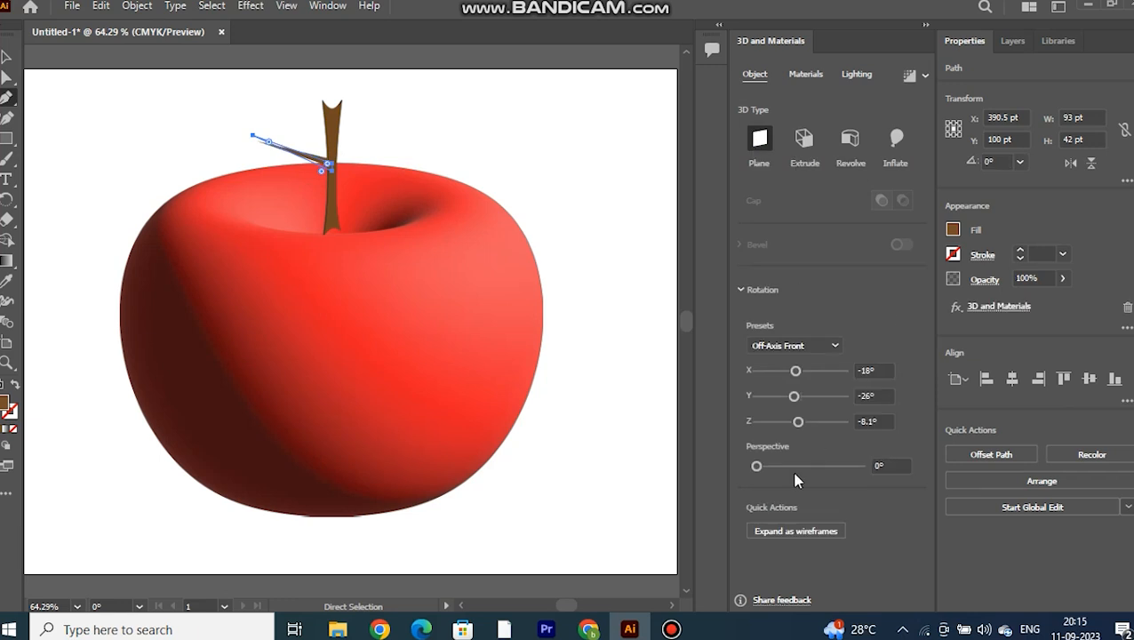
Step: Draw a curved, pointed leaf beside the stem with the Pen tool and fill it with green
{"action": "key", "text": "p"}
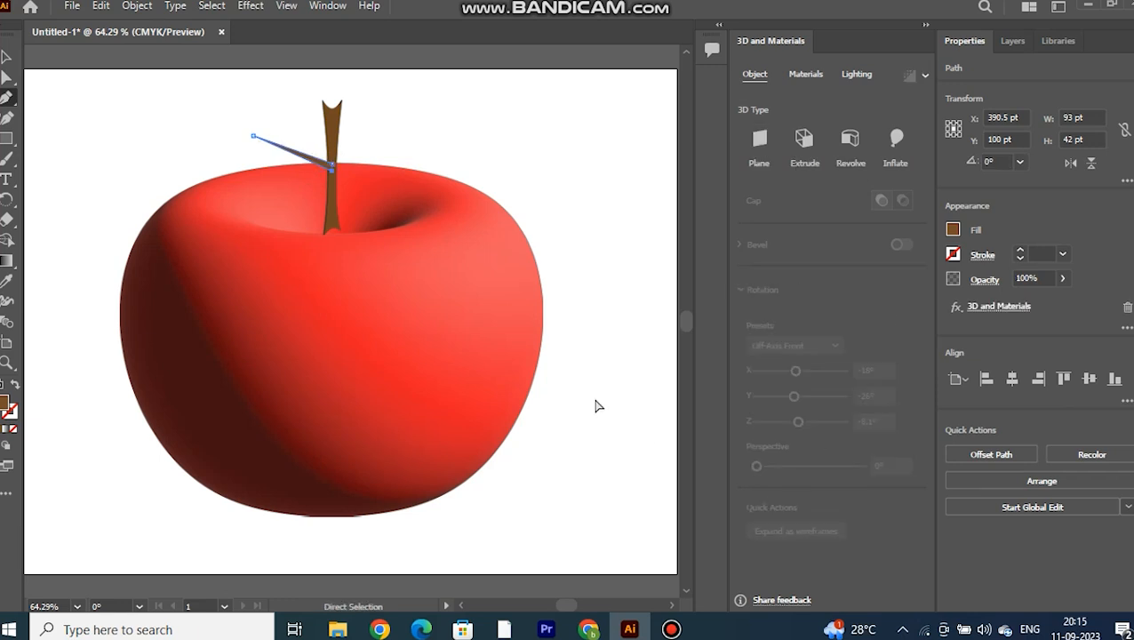
{"action": "left_click", "coordinate": [318, 153]}
{"action": "left_click_drag", "start_coordinate": [216, 119], "coordinate": [138, 136]}
{"action": "left_click", "coordinate": [217, 120]}
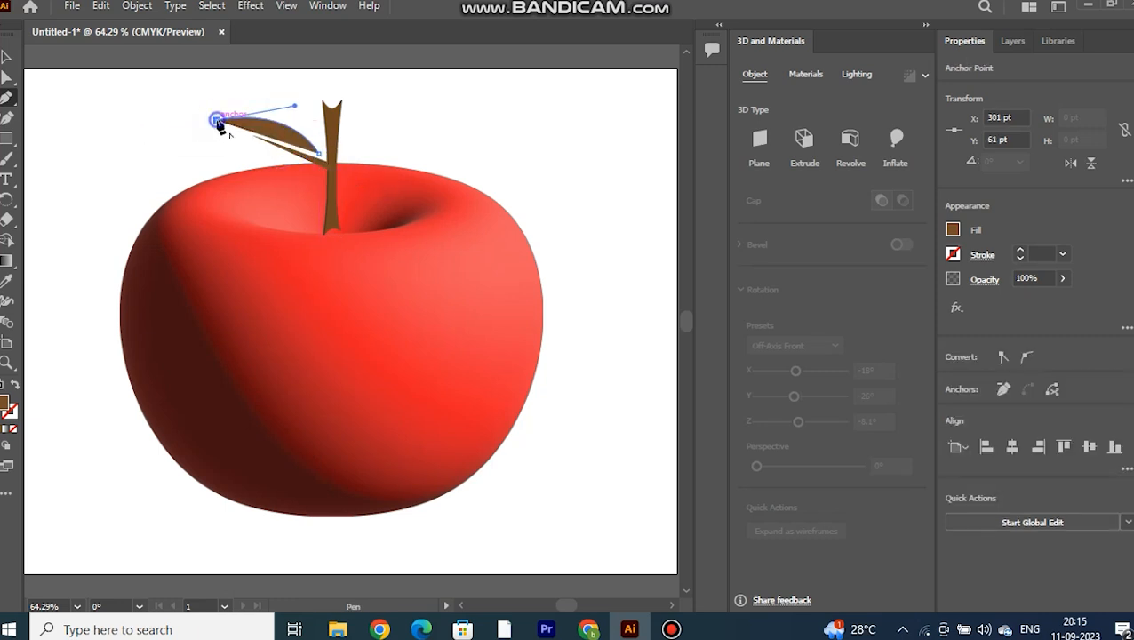
{"action": "left_click_drag", "start_coordinate": [323, 166], "coordinate": [410, 149]}
{"action": "left_click", "coordinate": [323, 166]}
{"action": "left_click", "coordinate": [319, 155]}
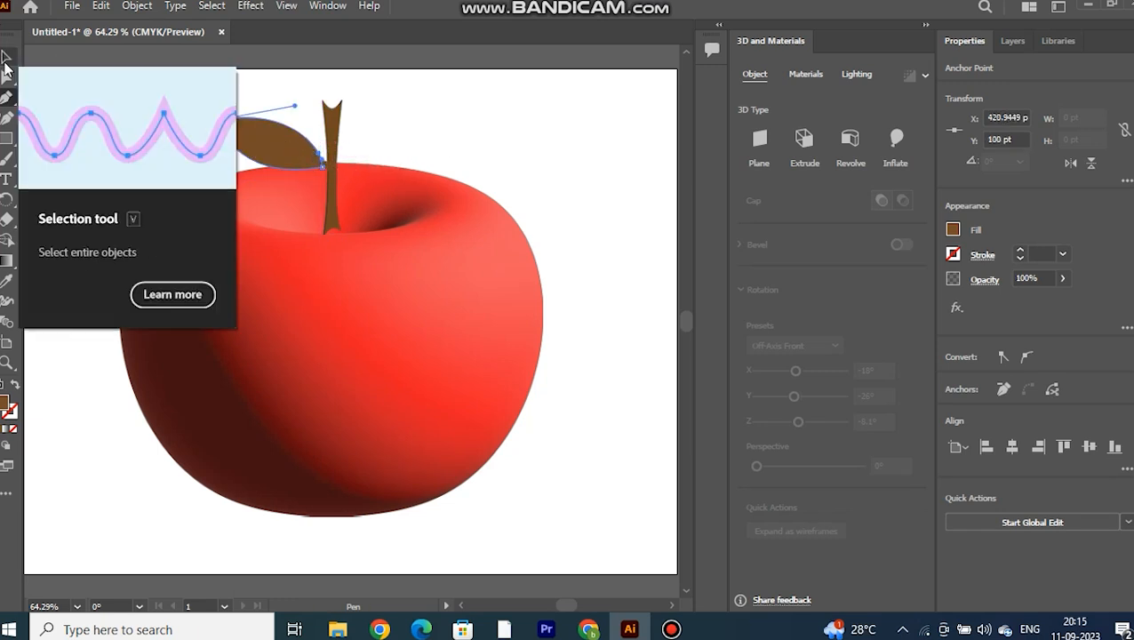
{"action": "left_click", "coordinate": [953, 229]}
{"action": "left_click", "coordinate": [804, 308]}
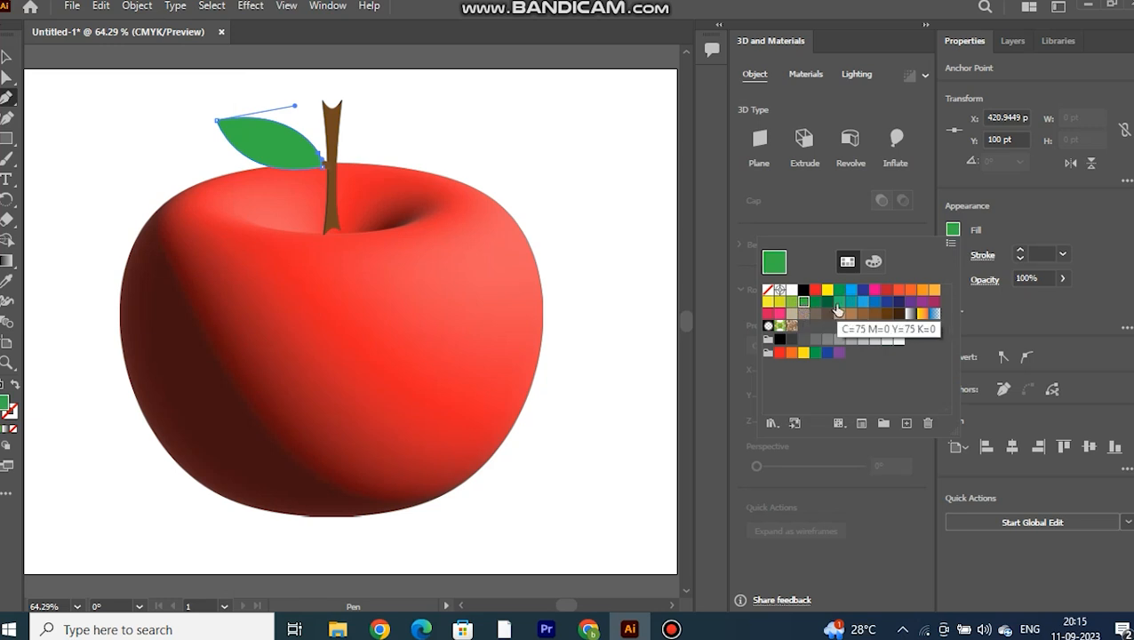
Step: Apply the Revolve 3D type to the leaf and set its revolve angle to 31°
{"action": "left_click", "coordinate": [852, 141]}
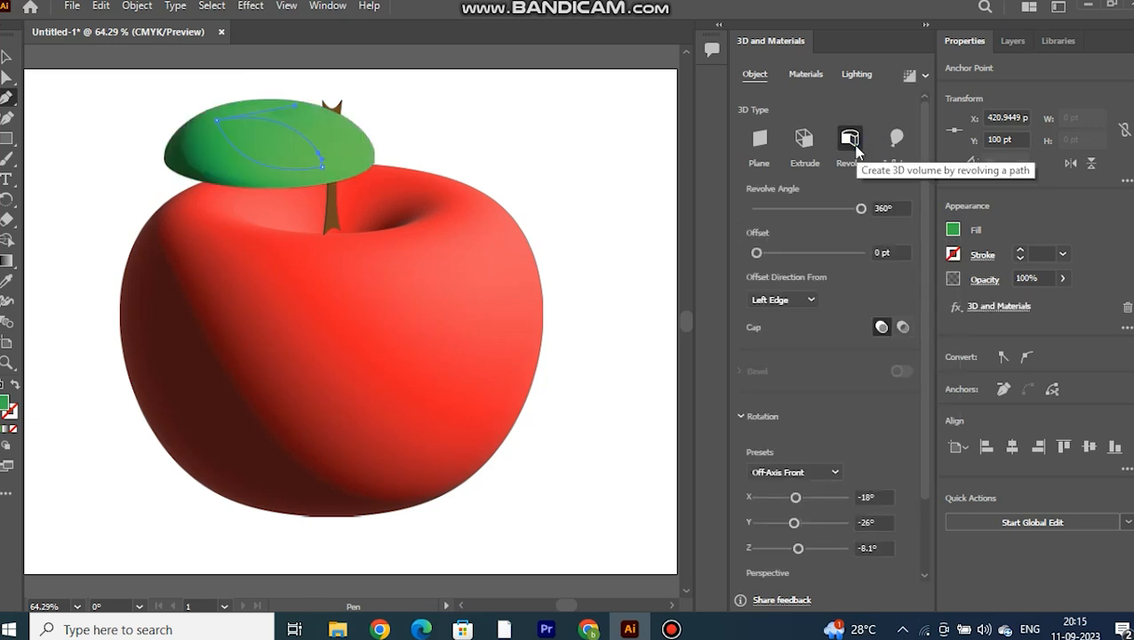
{"action": "left_click", "coordinate": [794, 212]}
{"action": "left_click_drag", "start_coordinate": [773, 210], "coordinate": [759, 209]}
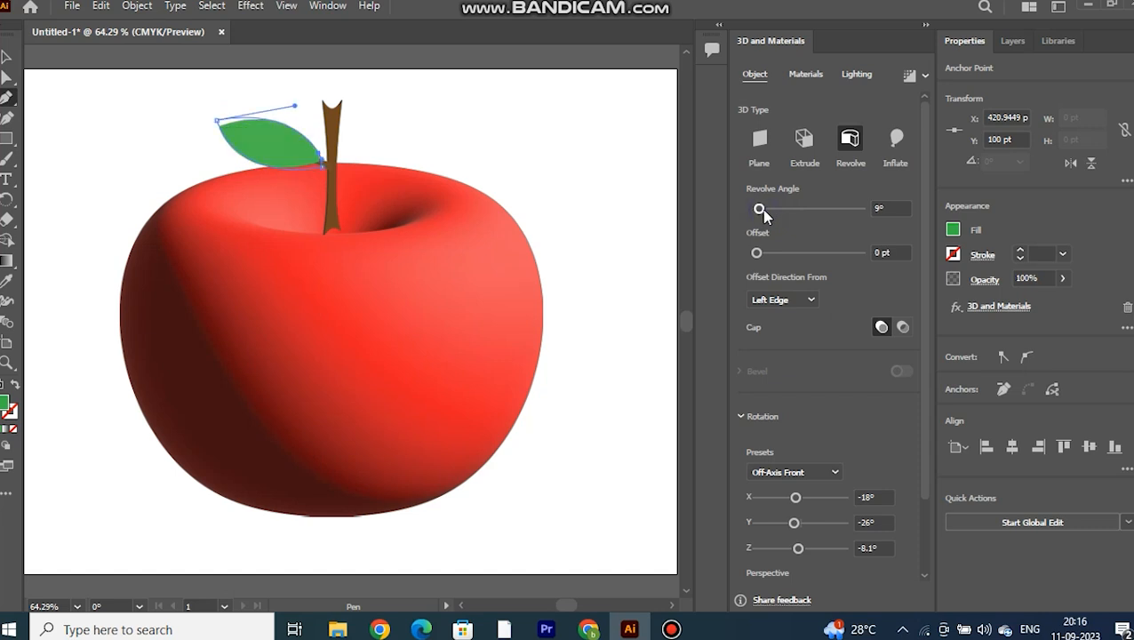
{"action": "left_click", "coordinate": [904, 209]}
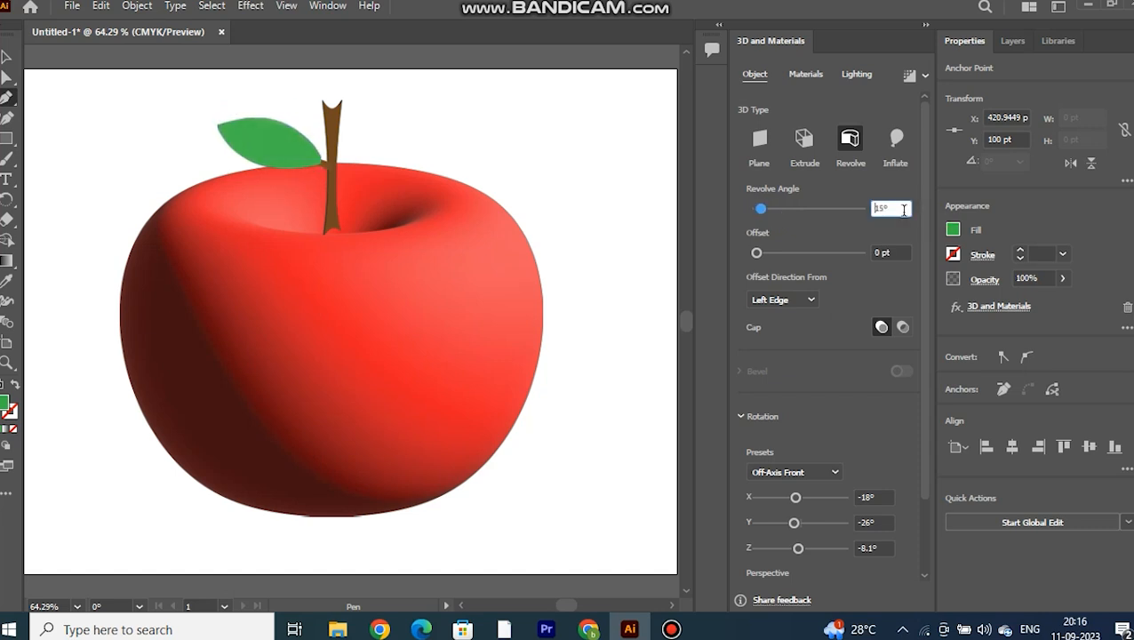
{"action": "key", "text": "Up"}
{"action": "key", "text": "Up"}
{"action": "key", "text": "Up"}
{"action": "key", "text": "Up"}
{"action": "key", "text": "Up"}
{"action": "key", "text": "Up"}
{"action": "key", "text": "Up"}
{"action": "key", "text": "Up"}
{"action": "key", "text": "Up"}
{"action": "key", "text": "Up"}
Step: Set the leaf's revolve offset to 4 pt and its Y rotation to -24°
{"action": "mouse_move", "coordinate": [767, 255]}
{"action": "left_mouse_down"}
{"action": "mouse_move", "coordinate": [817, 259]}
{"action": "mouse_move", "coordinate": [751, 259]}
{"action": "left_mouse_up"}
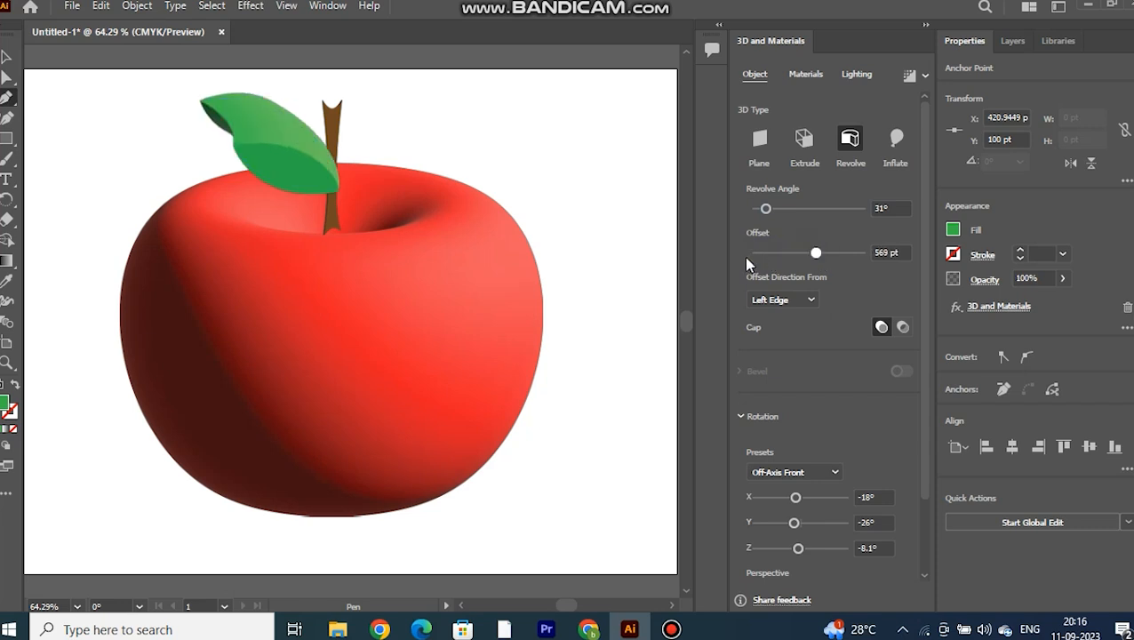
{"action": "left_click", "coordinate": [898, 252]}
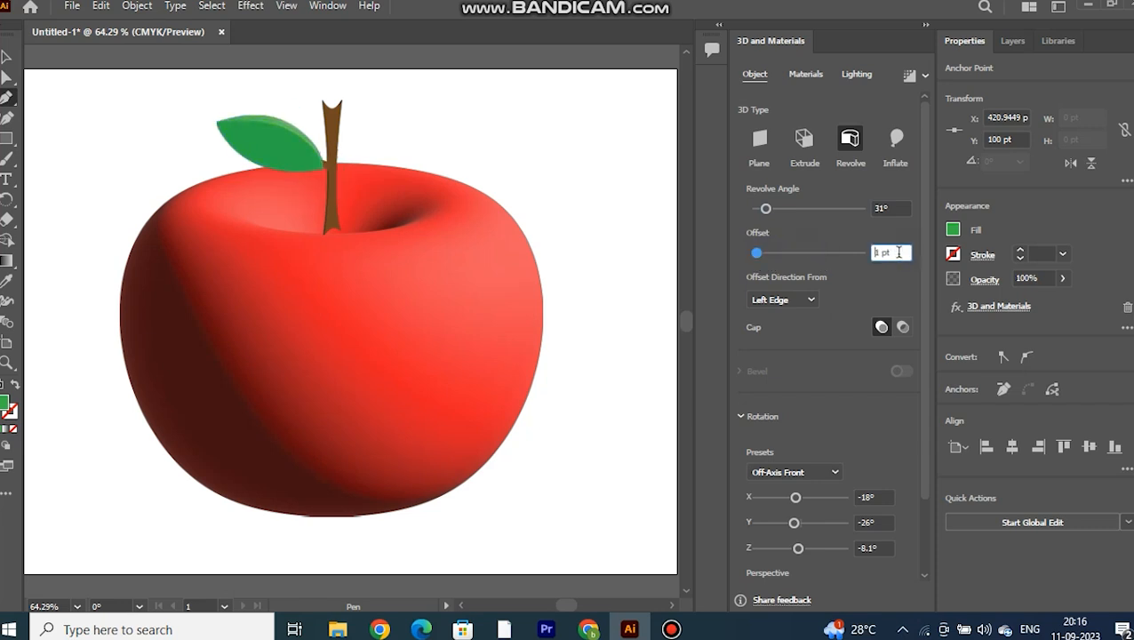
{"action": "left_click_drag", "start_coordinate": [926, 492], "coordinate": [929, 565]}
{"action": "left_click", "coordinate": [896, 503]}
{"action": "key", "text": "Up"}
{"action": "key", "text": "Up"}
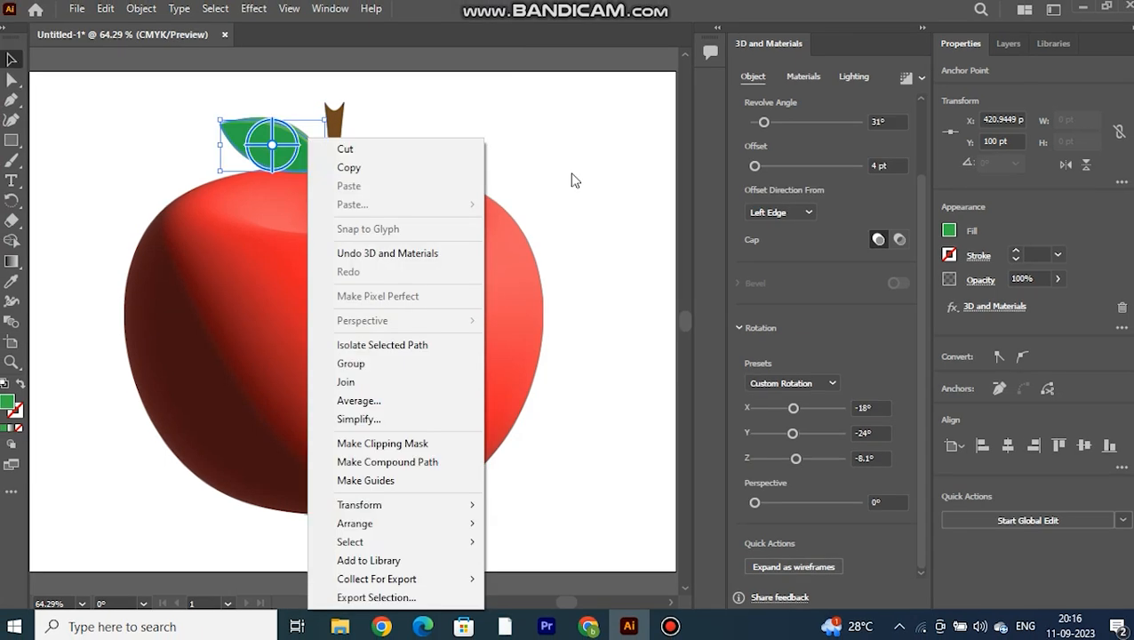
Step: Bring the brown twig to the front of the leaf and deselect it
{"action": "left_click", "coordinate": [572, 179]}
{"action": "left_click", "coordinate": [330, 165]}
{"action": "right_click", "coordinate": [334, 171]}
{"action": "mouse_move", "coordinate": [498, 587]}
{"action": "left_click", "coordinate": [572, 539]}
{"action": "left_click", "coordinate": [555, 193]}
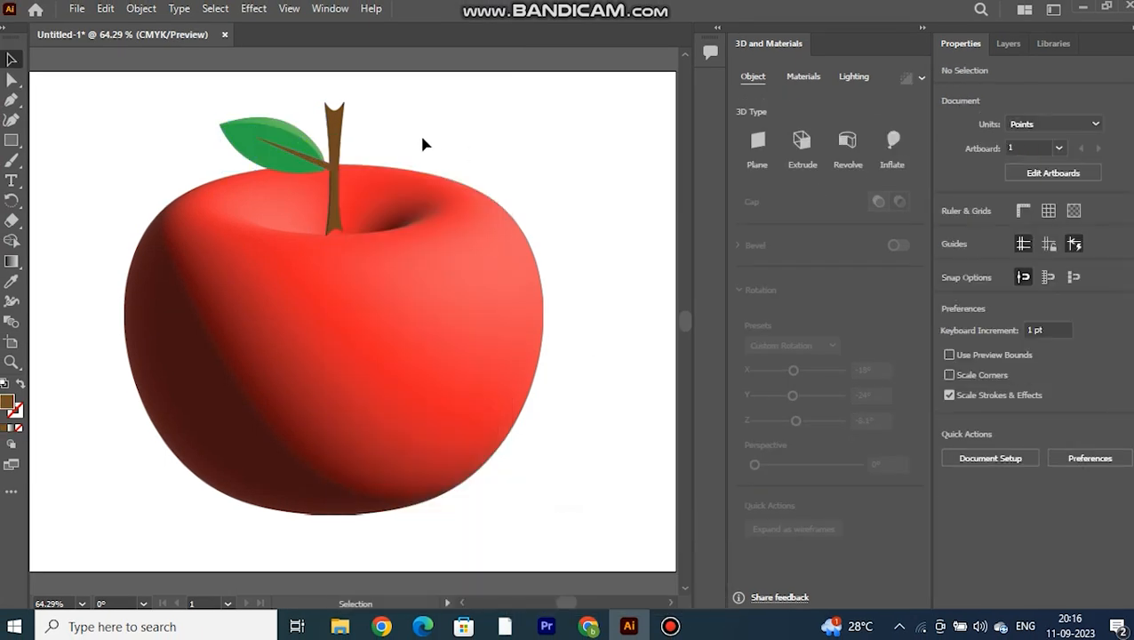
Step: Widen the leaf away from the stem to about 158 pt and rotate it to about 355.7°
{"action": "left_click", "coordinate": [230, 138]}
{"action": "left_click_drag", "start_coordinate": [218, 144], "coordinate": [192, 140]}
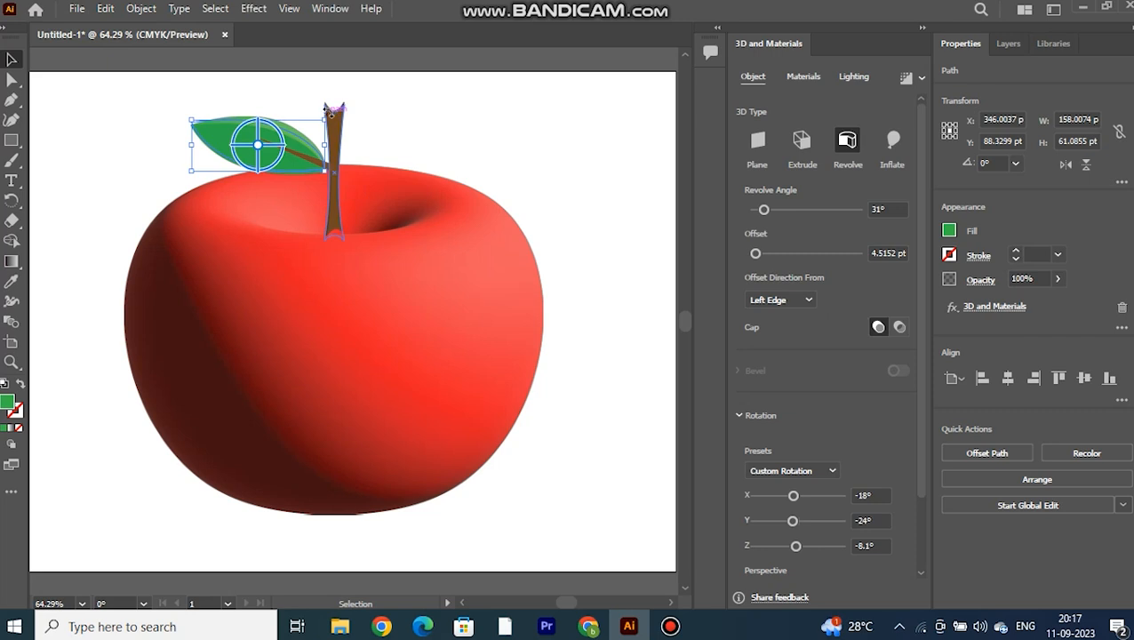
{"action": "left_click_drag", "start_coordinate": [336, 108], "coordinate": [336, 111]}
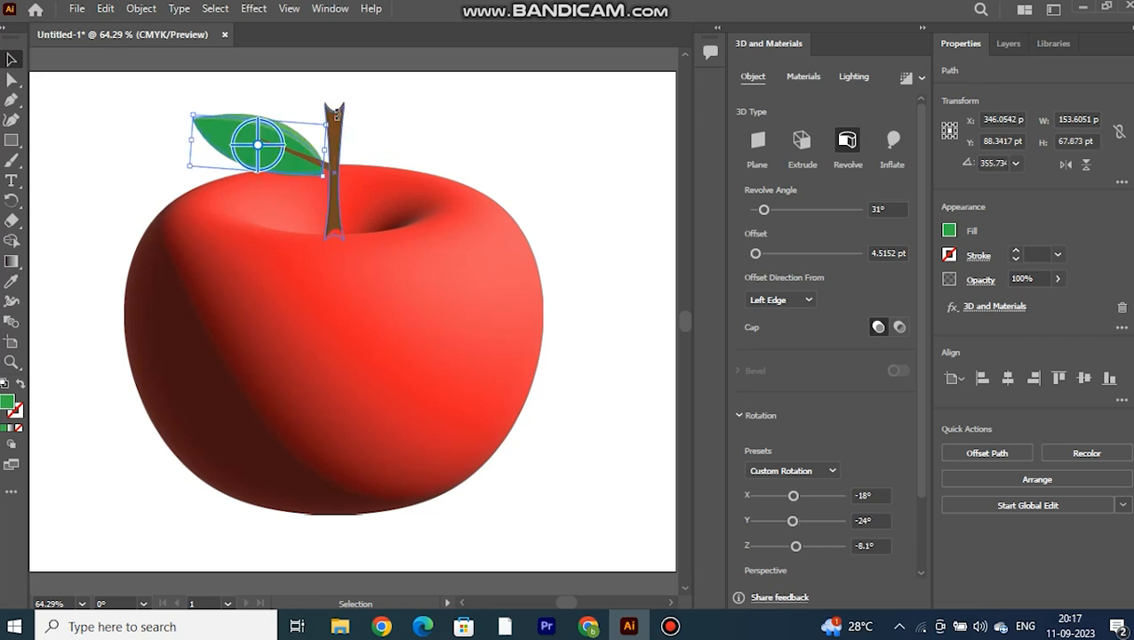
{"action": "left_click", "coordinate": [465, 140]}
Step: Move the rotated leaf slightly upward beside the stem and deselect it
{"action": "left_click_drag", "start_coordinate": [238, 149], "coordinate": [256, 139]}
{"action": "left_click", "coordinate": [496, 133]}
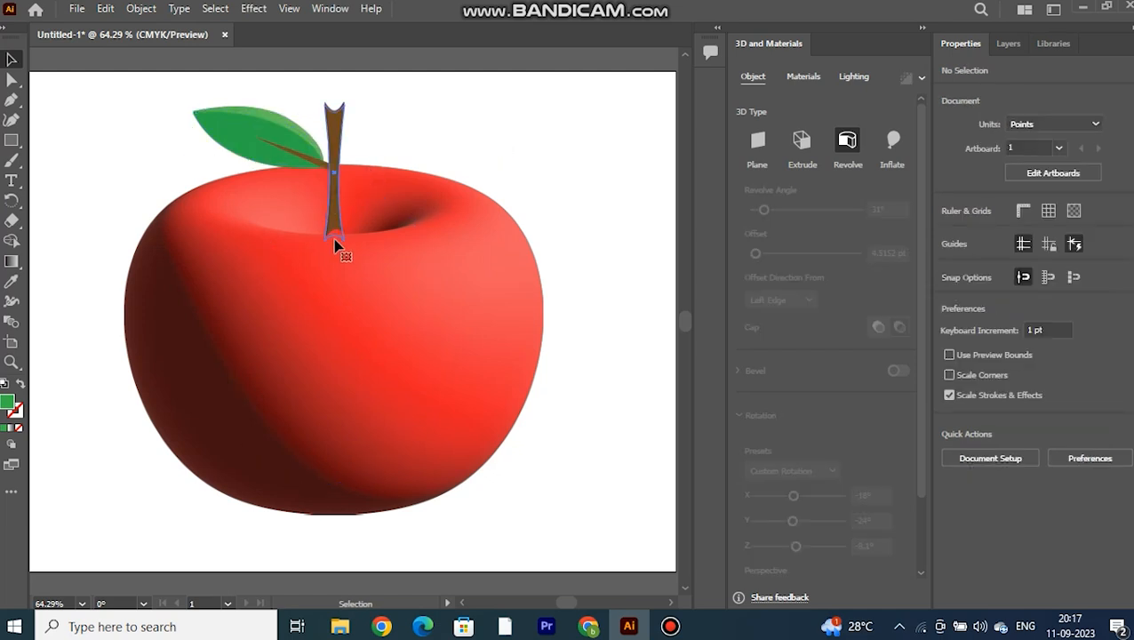
Step: Shorten the stem from its base to a height of about 155 pt
{"action": "left_click", "coordinate": [334, 237]}
{"action": "mouse_move", "coordinate": [334, 238]}
{"action": "left_mouse_down"}
{"action": "mouse_move", "coordinate": [334, 219]}
{"action": "mouse_move", "coordinate": [337, 229]}
{"action": "left_mouse_up"}
{"action": "left_click", "coordinate": [463, 152]}
{"action": "left_click", "coordinate": [336, 224]}
{"action": "left_click_drag", "start_coordinate": [334, 231], "coordinate": [335, 234]}
{"action": "left_click", "coordinate": [493, 160]}
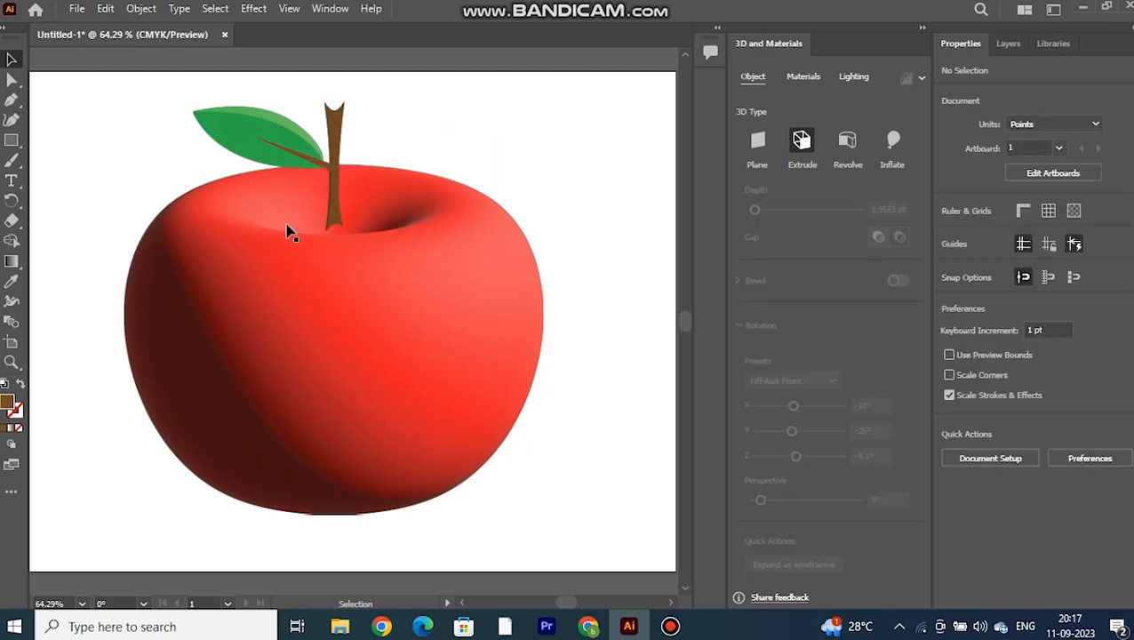
Step: Apply a Drop Shadow effect to the stem with the default settings and deselect it
{"action": "left_click", "coordinate": [336, 209]}
{"action": "left_click", "coordinate": [233, 9]}
{"action": "left_click", "coordinate": [253, 9]}
{"action": "mouse_move", "coordinate": [400, 209]}
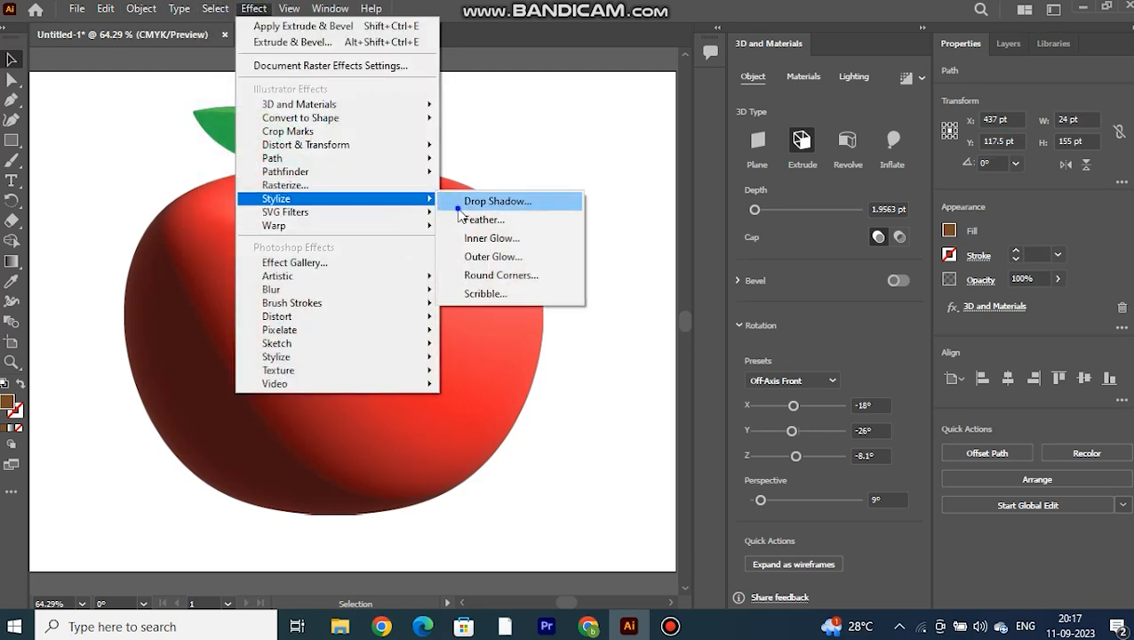
{"action": "left_click", "coordinate": [473, 204]}
{"action": "left_click", "coordinate": [709, 380]}
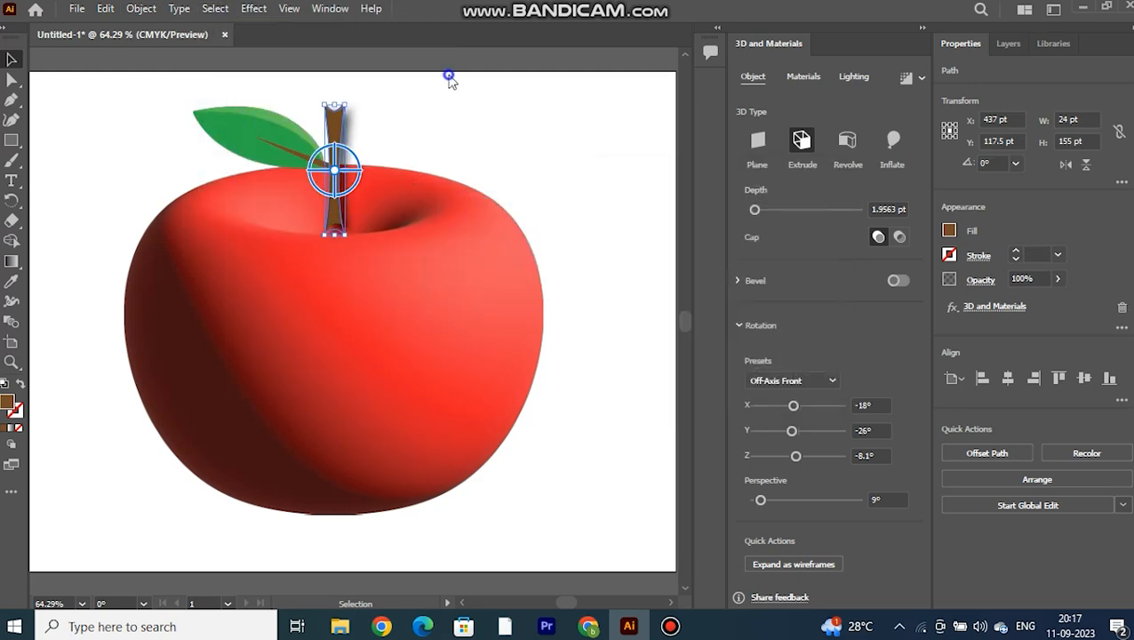
{"action": "left_click", "coordinate": [449, 81]}
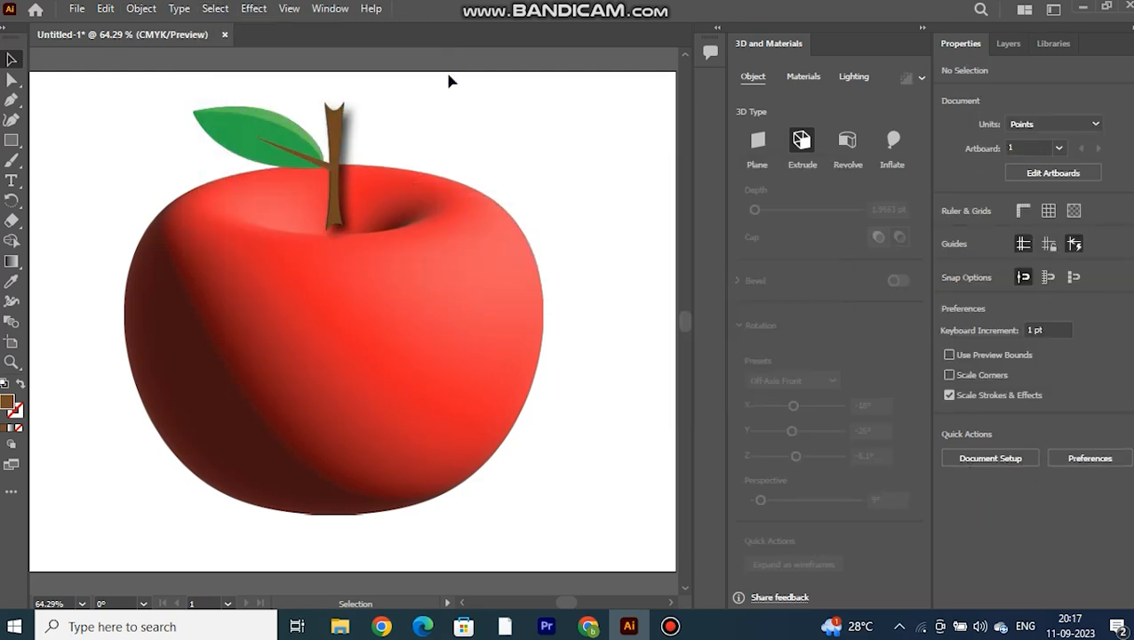
Step: Move the stem, twig and leaf together slightly downward into the apple's hollow
{"action": "left_click", "coordinate": [334, 196]}
{"action": "left_click", "coordinate": [246, 156], "text": "shift"}
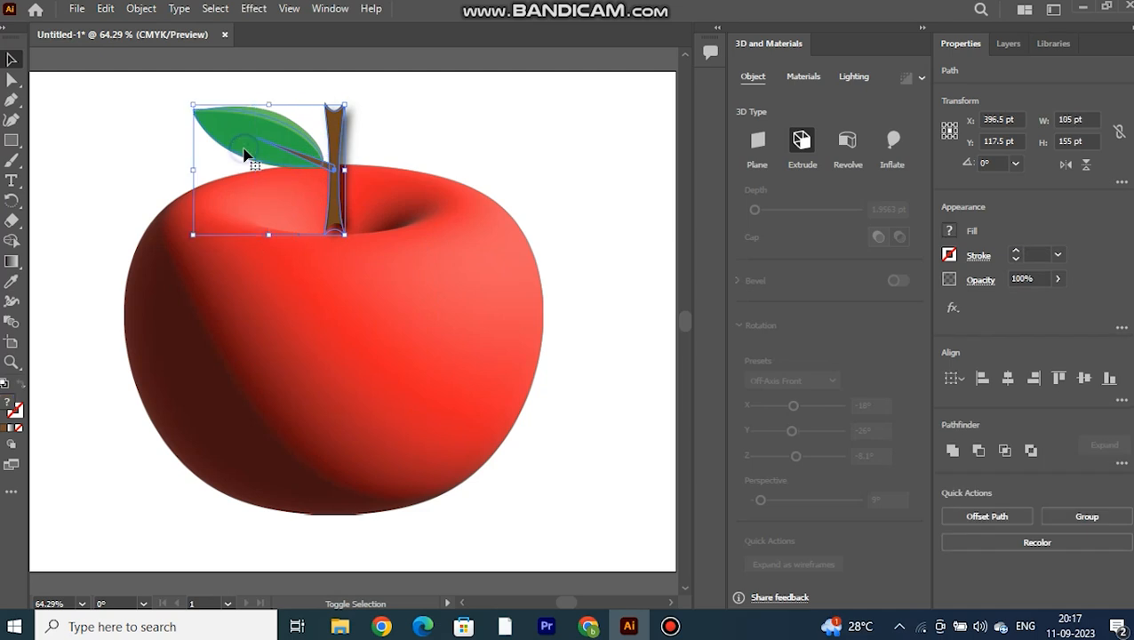
{"action": "left_click_drag", "start_coordinate": [337, 212], "coordinate": [340, 218]}
{"action": "left_click", "coordinate": [435, 120]}
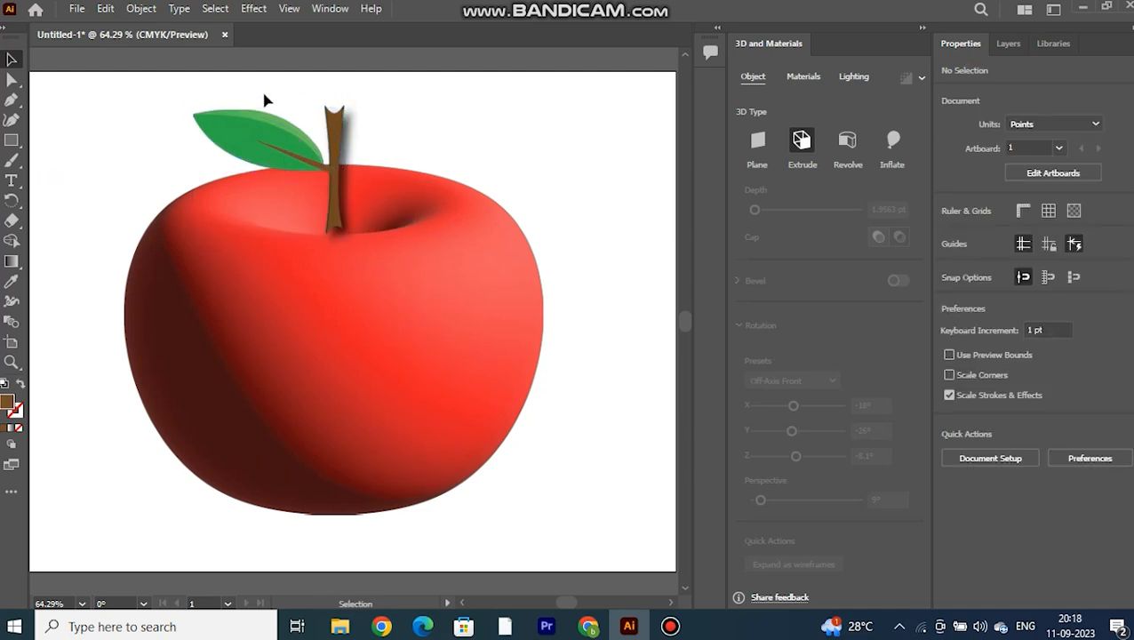
Step: Group the stem with the twig and deselect everything
{"action": "left_click", "coordinate": [346, 170]}
{"action": "left_click", "coordinate": [369, 134]}
{"action": "left_click", "coordinate": [331, 157]}
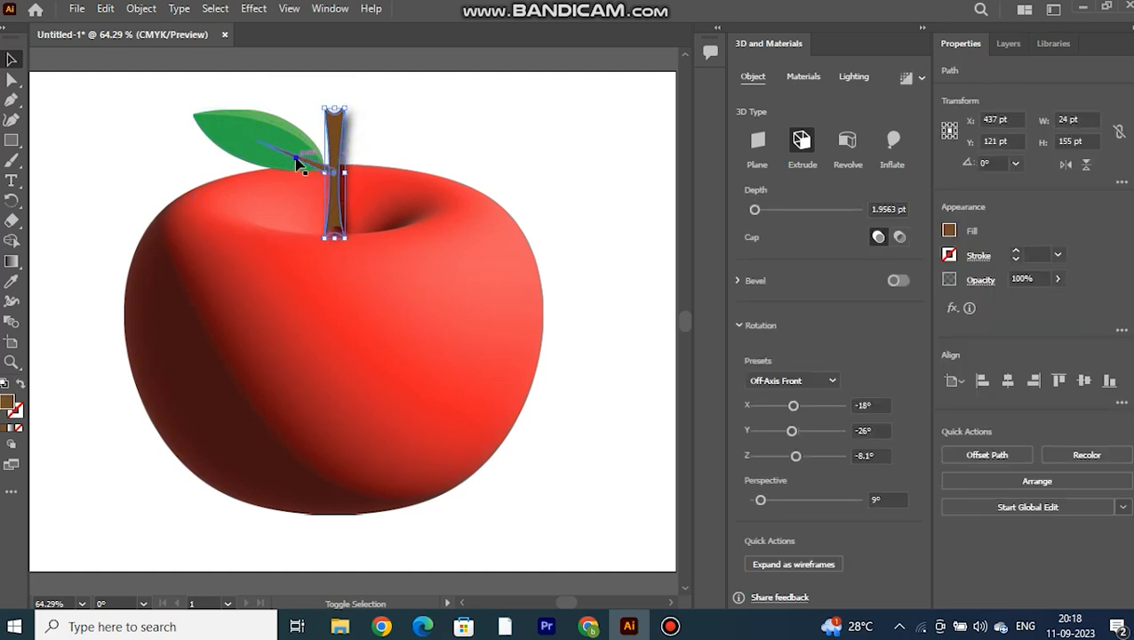
{"action": "left_click", "coordinate": [298, 159], "text": "shift"}
{"action": "key", "text": "a"}
{"action": "key", "text": "v"}
{"action": "left_click", "coordinate": [296, 160]}
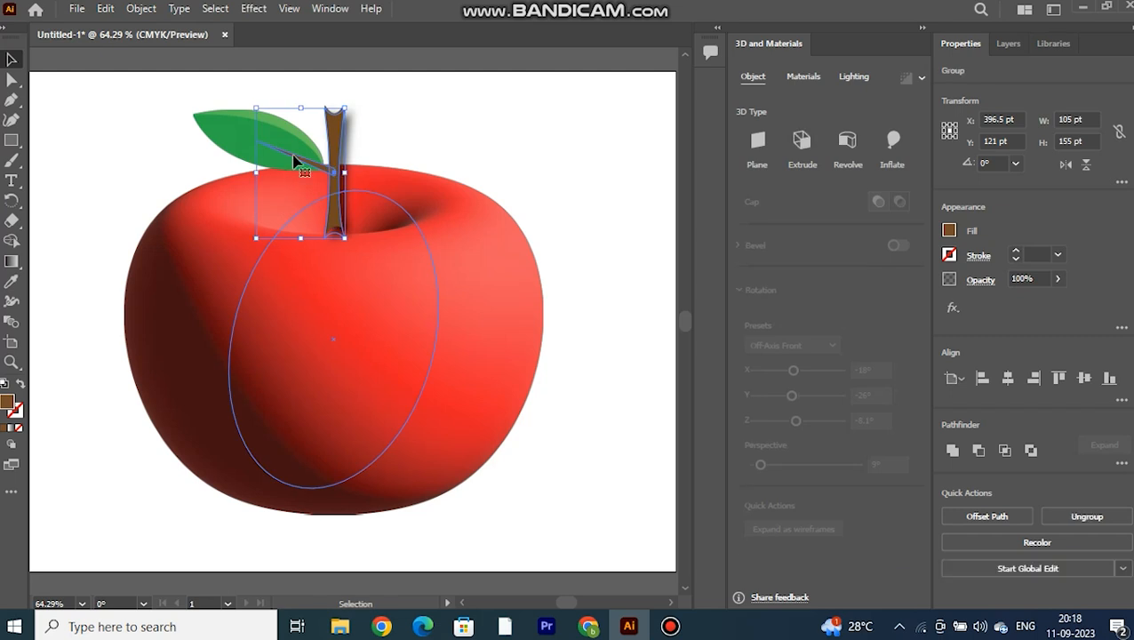
{"action": "left_click", "coordinate": [213, 135], "text": "shift"}
{"action": "left_click", "coordinate": [491, 124]}
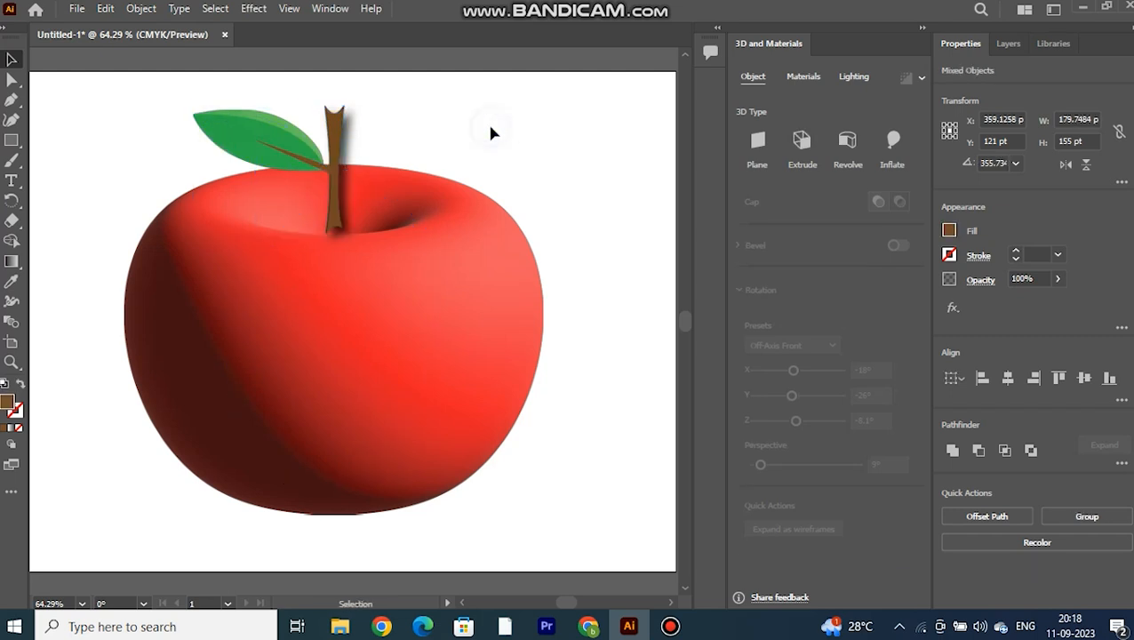
{"action": "left_click", "coordinate": [345, 151]}
{"action": "right_click", "coordinate": [453, 105]}
{"action": "left_click", "coordinate": [377, 137]}
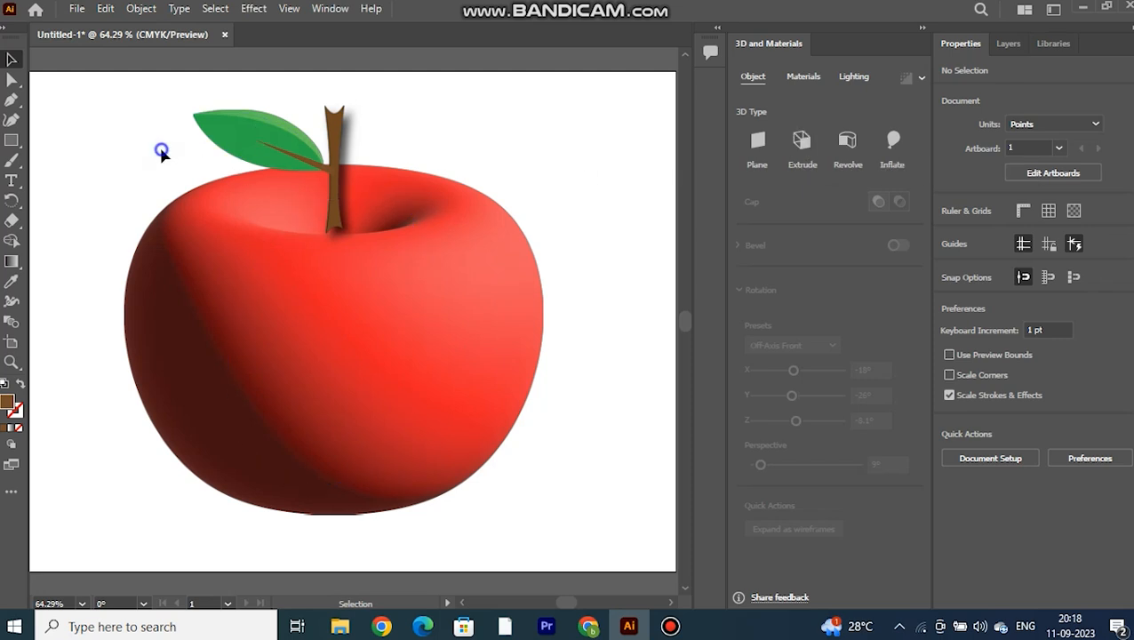
Step: Change the leaf's 3D type to Inflate and move the leaf slightly away from the stem
{"action": "left_click", "coordinate": [246, 142]}
{"action": "left_click", "coordinate": [846, 141]}
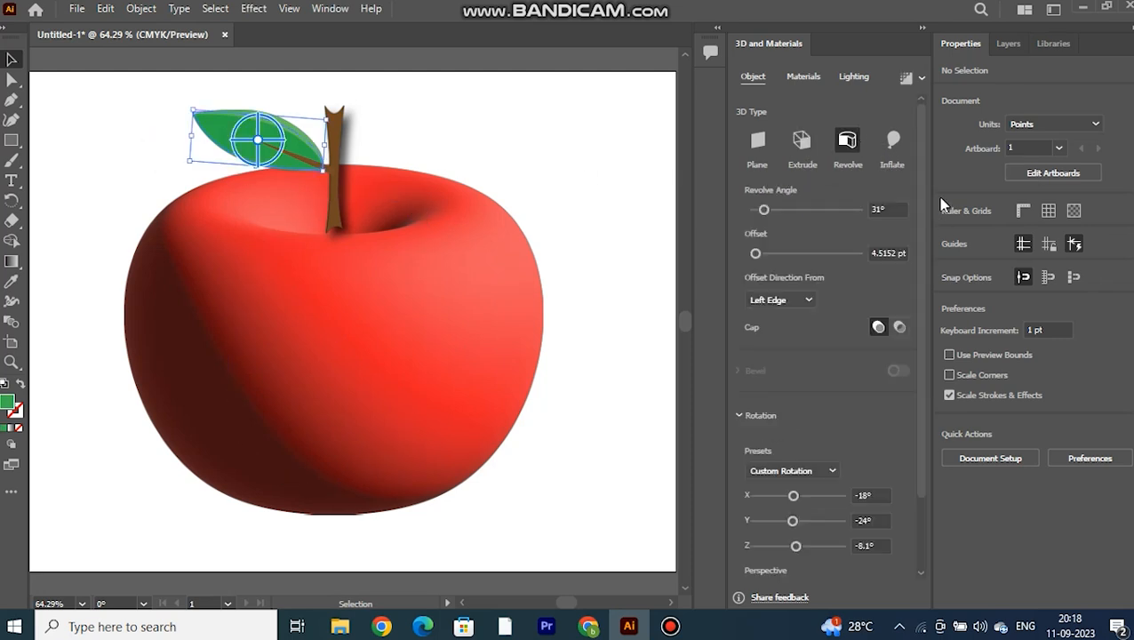
{"action": "left_click", "coordinate": [892, 140]}
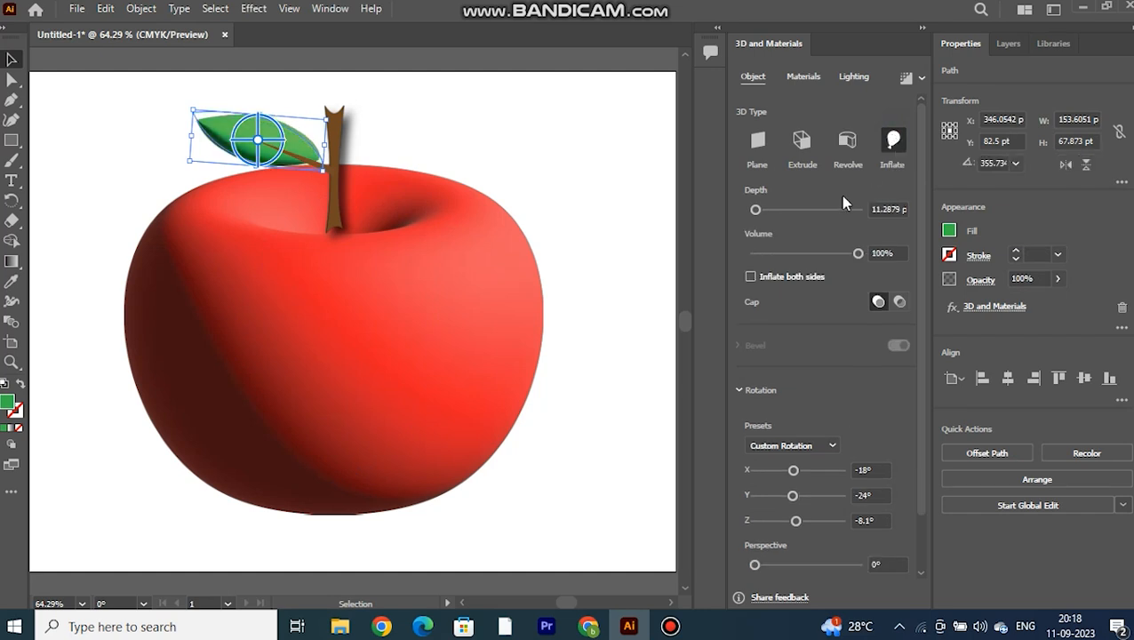
{"action": "left_click", "coordinate": [569, 147]}
{"action": "left_click_drag", "start_coordinate": [231, 145], "coordinate": [225, 147]}
{"action": "left_click", "coordinate": [595, 152]}
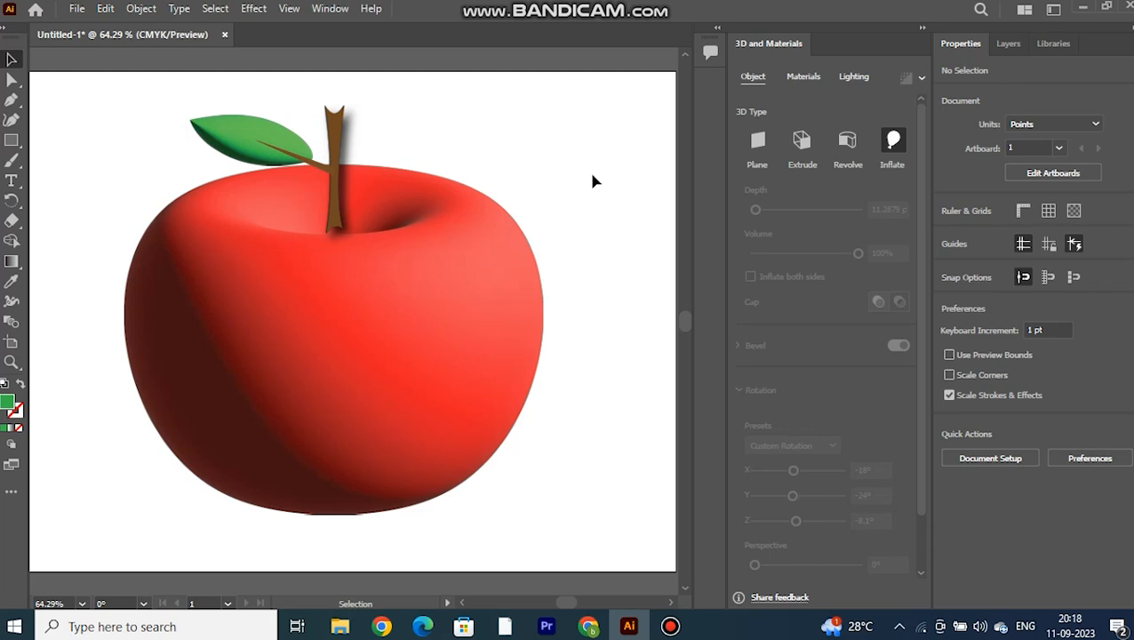
Step: Ungroup the stem and the twig
{"action": "left_click", "coordinate": [335, 170]}
{"action": "right_click", "coordinate": [337, 173]}
{"action": "left_click", "coordinate": [398, 391]}
{"action": "left_click", "coordinate": [470, 149]}
Step: Stretch the twig across the leaf to a width of about 132 pt and move it slightly upward
{"action": "left_click", "coordinate": [319, 165]}
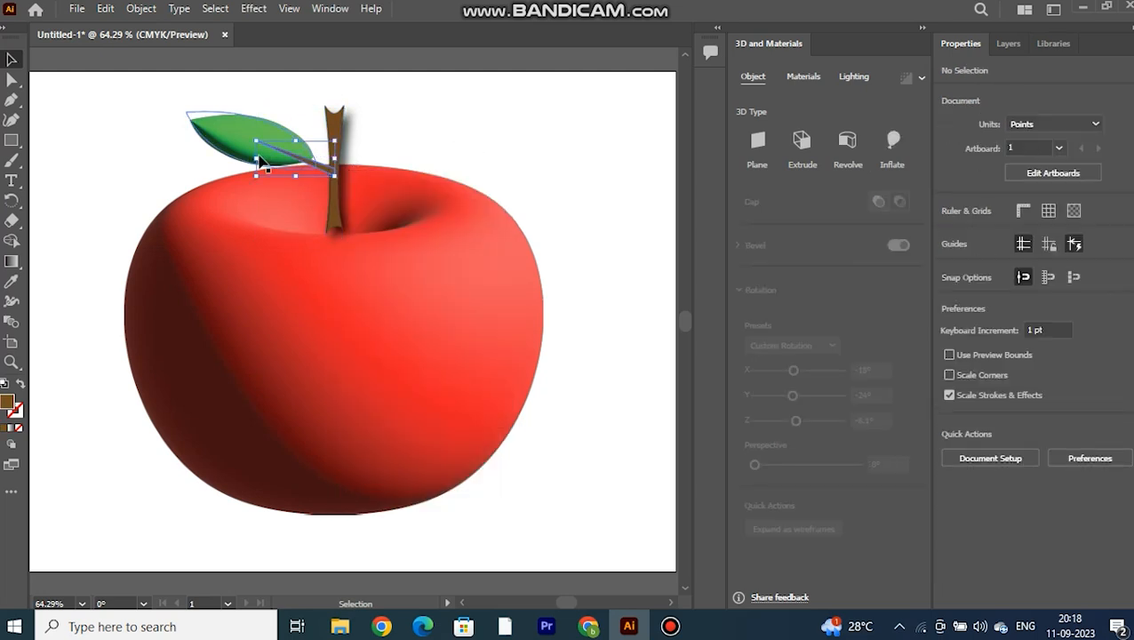
{"action": "left_click_drag", "start_coordinate": [255, 159], "coordinate": [223, 158]}
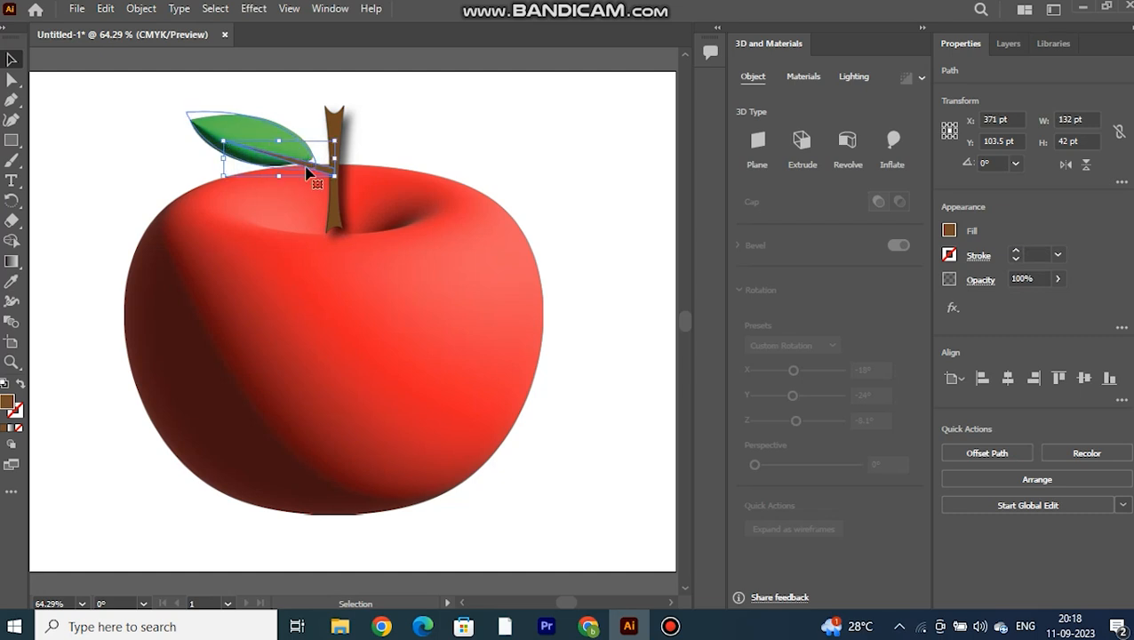
{"action": "left_click_drag", "start_coordinate": [307, 171], "coordinate": [307, 166]}
{"action": "left_click", "coordinate": [498, 160]}
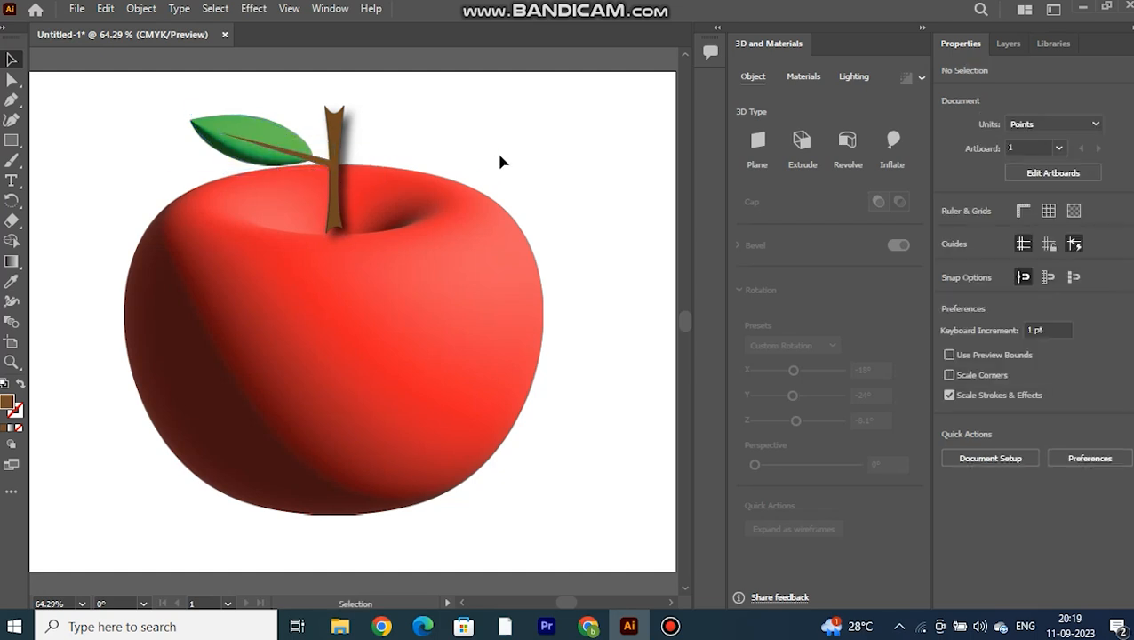
Step: Change the stem's 3D type to Inflate and deselect it
{"action": "left_click", "coordinate": [336, 213]}
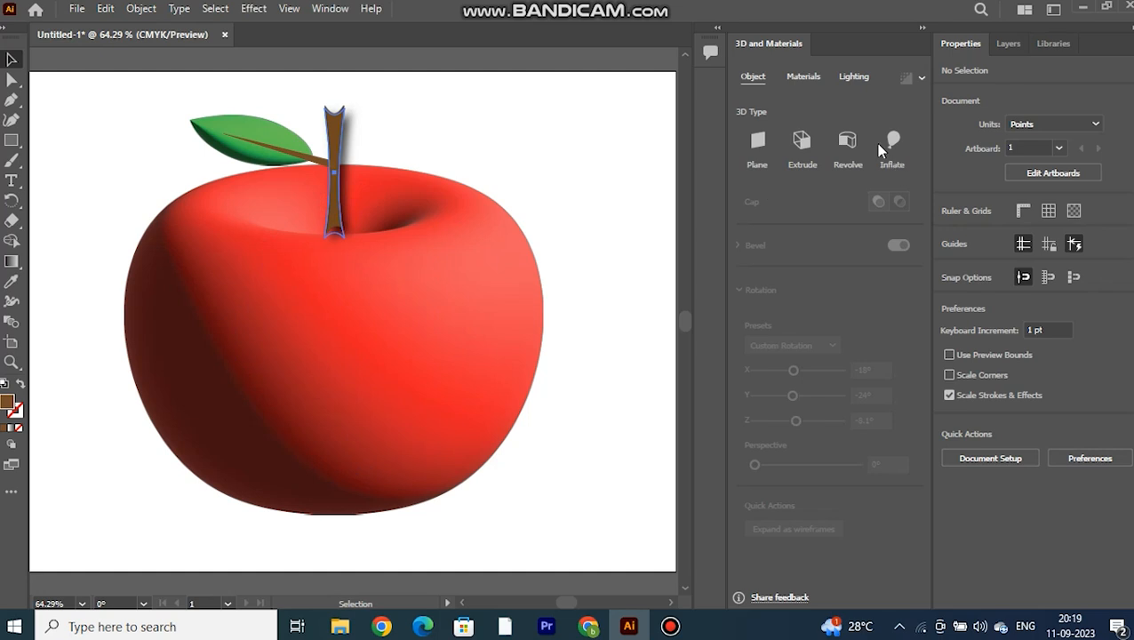
{"action": "left_click", "coordinate": [847, 142]}
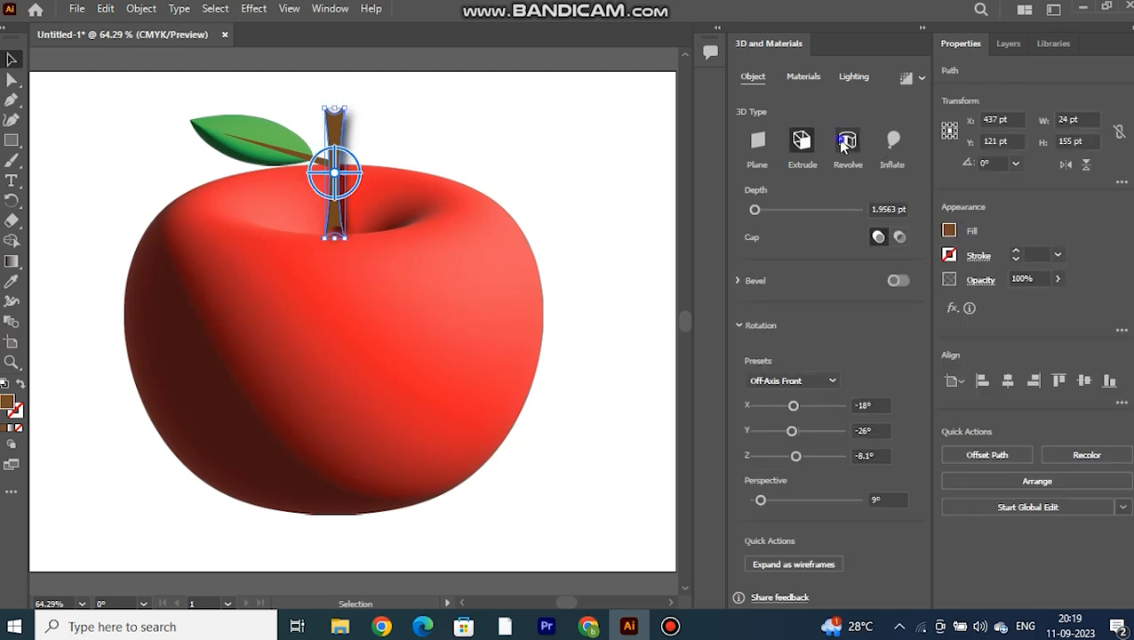
{"action": "left_click", "coordinate": [893, 140]}
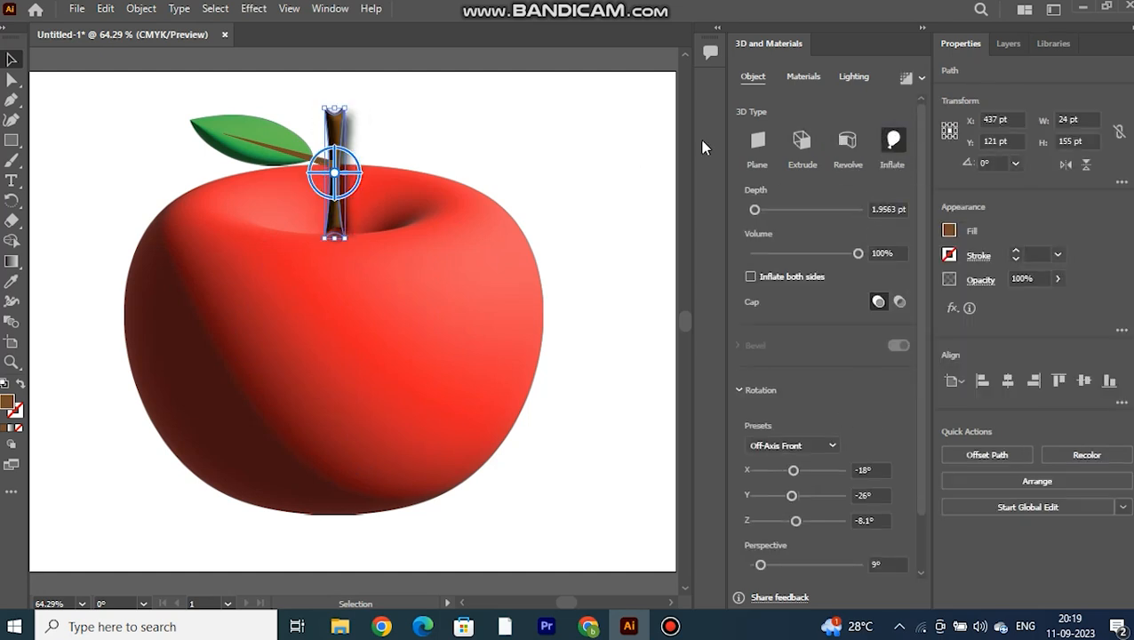
{"action": "left_click", "coordinate": [626, 149]}
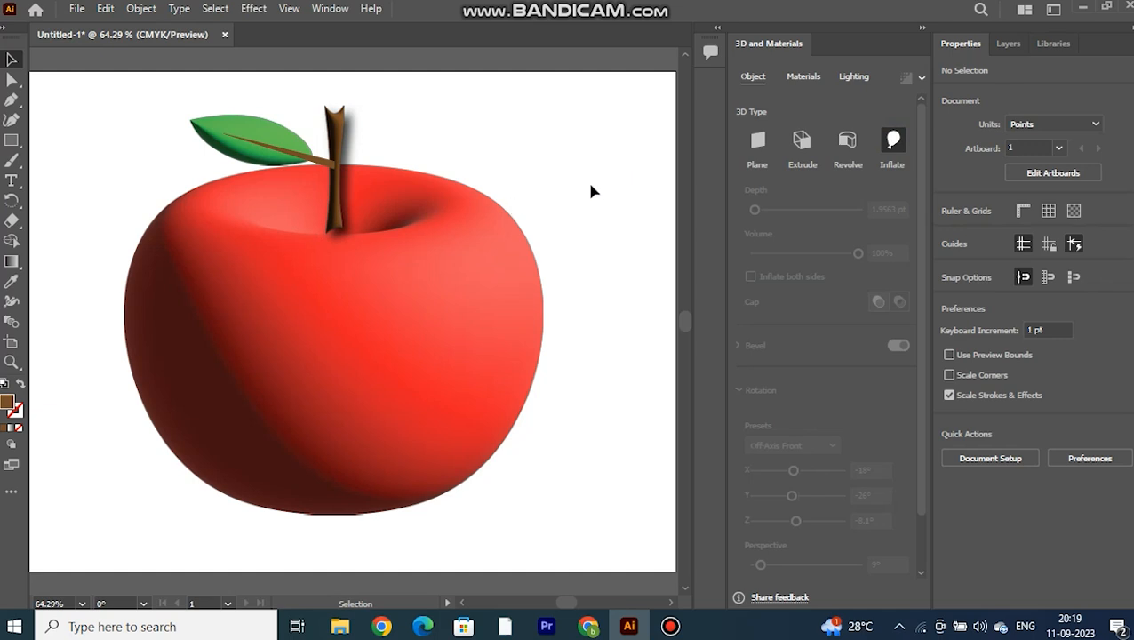
Step: Try an Inflate depth of 114 pt on the stem and return it to 1.9563 pt
{"action": "left_click", "coordinate": [335, 165]}
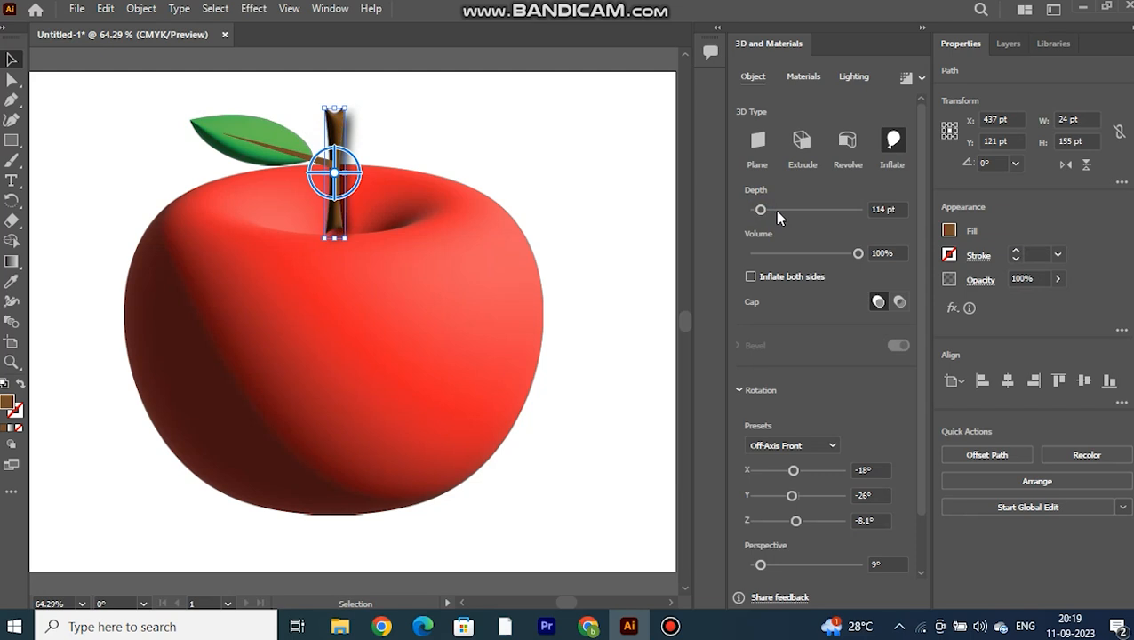
{"action": "left_click_drag", "start_coordinate": [760, 210], "coordinate": [751, 210]}
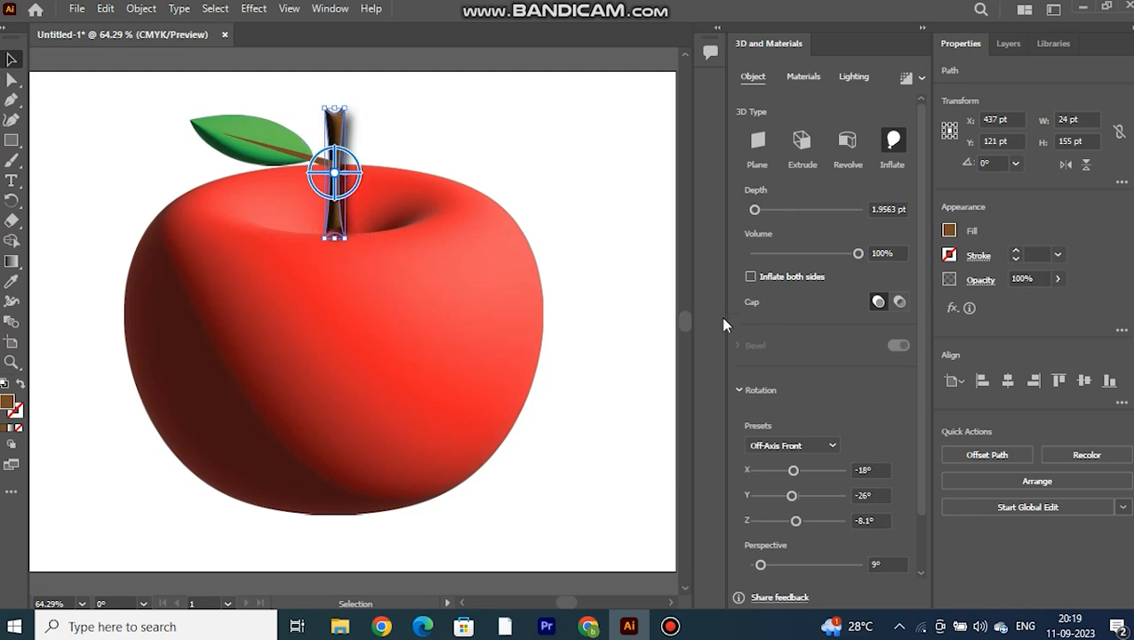
{"action": "left_click", "coordinate": [639, 193]}
Step: Apply the Inflate 3D type to the twig lying across the leaf and deselect it
{"action": "left_click", "coordinate": [325, 161]}
{"action": "left_click", "coordinate": [892, 144]}
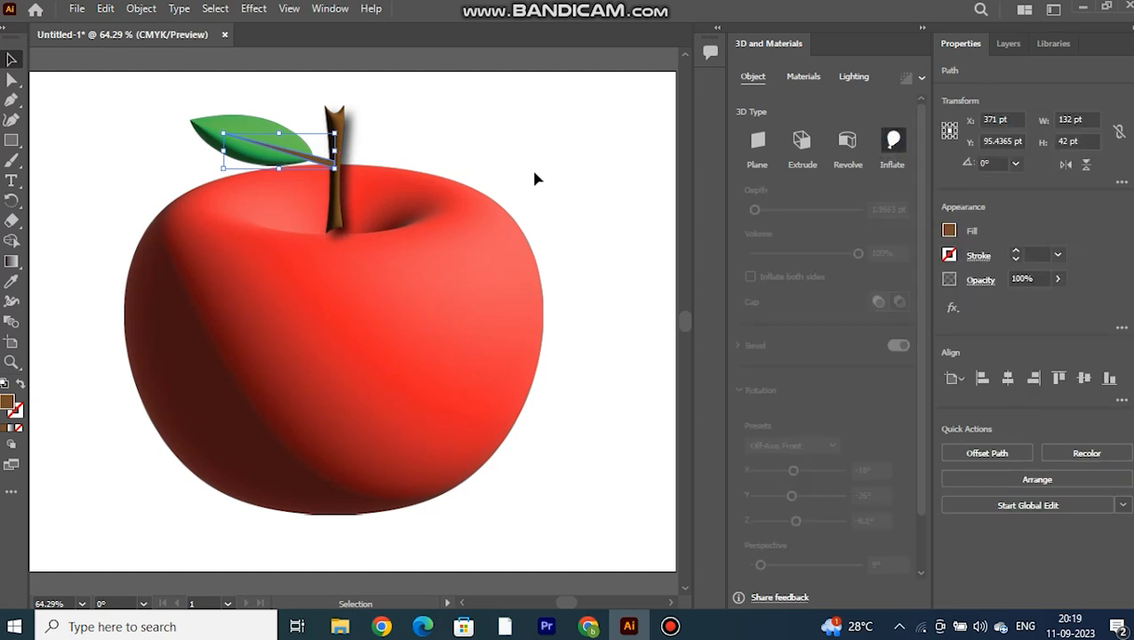
{"action": "left_click", "coordinate": [558, 174]}
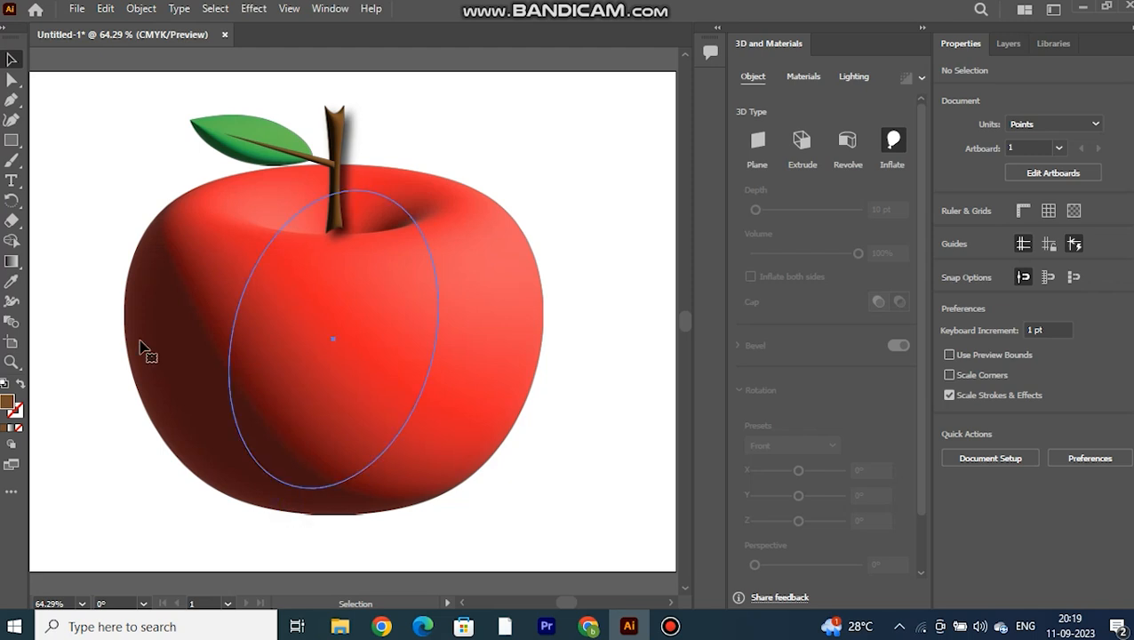
Step: Draw a red ellipse about 151 by 139 pt on the apple's upper front and move it just below the stem
{"action": "left_click", "coordinate": [270, 493]}
{"action": "left_click", "coordinate": [98, 222]}
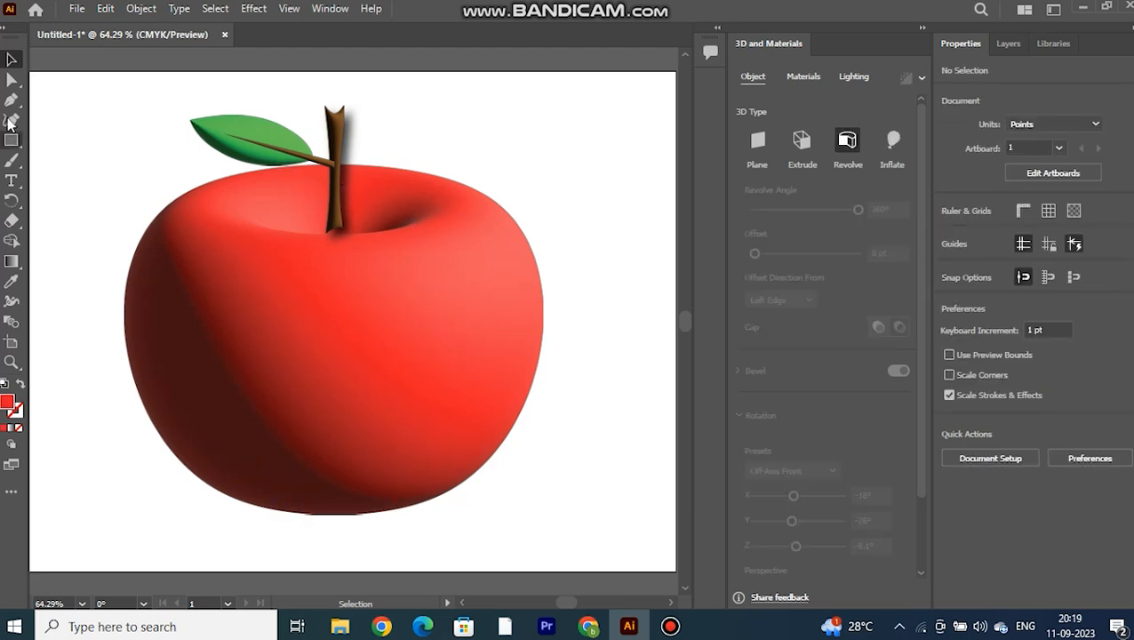
{"action": "left_click_drag", "start_coordinate": [11, 139], "coordinate": [73, 167]}
{"action": "left_click_drag", "start_coordinate": [370, 256], "coordinate": [504, 377]}
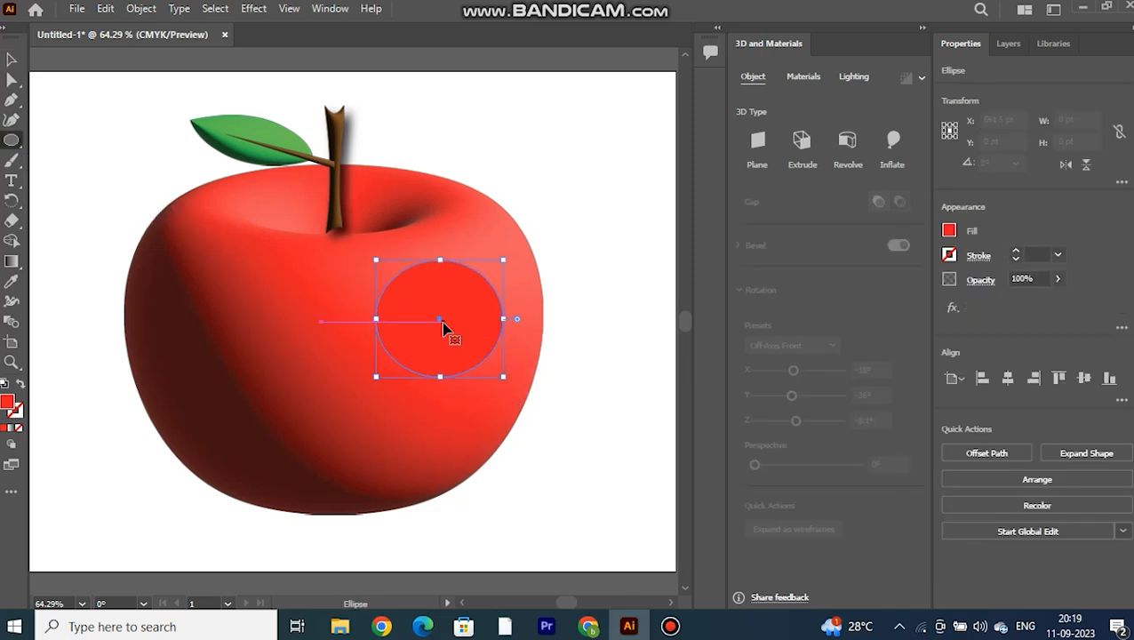
{"action": "key", "text": "v"}
{"action": "left_click_drag", "start_coordinate": [443, 322], "coordinate": [393, 297]}
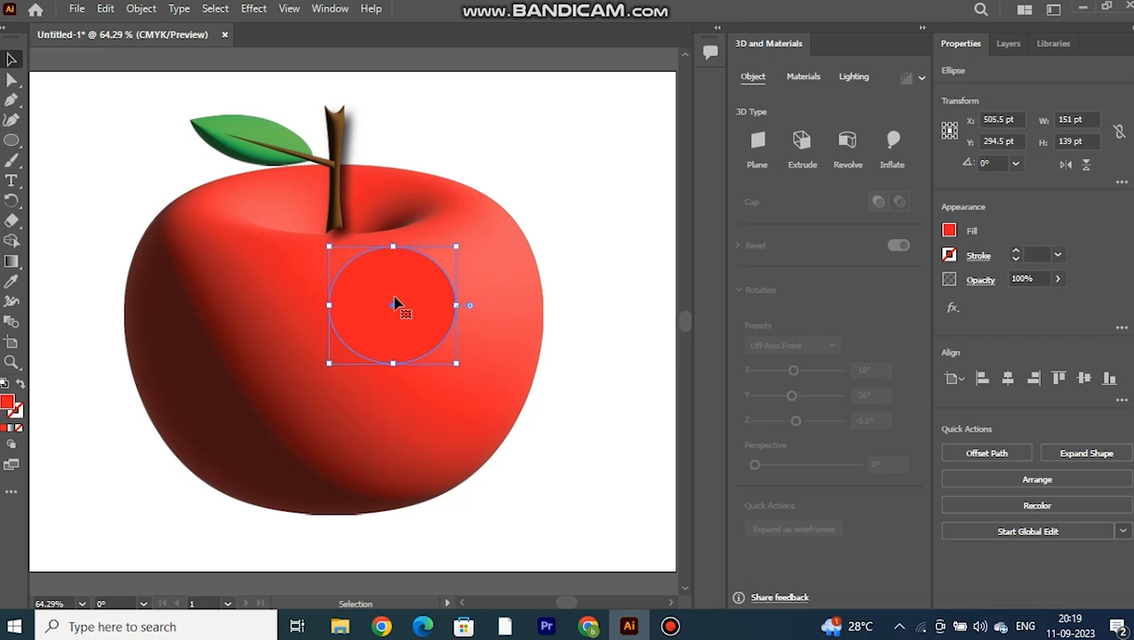
Step: Reset the ellipse to the default white fill and black stroke, and lower its opacity to 11%
{"action": "left_click", "coordinate": [5, 383]}
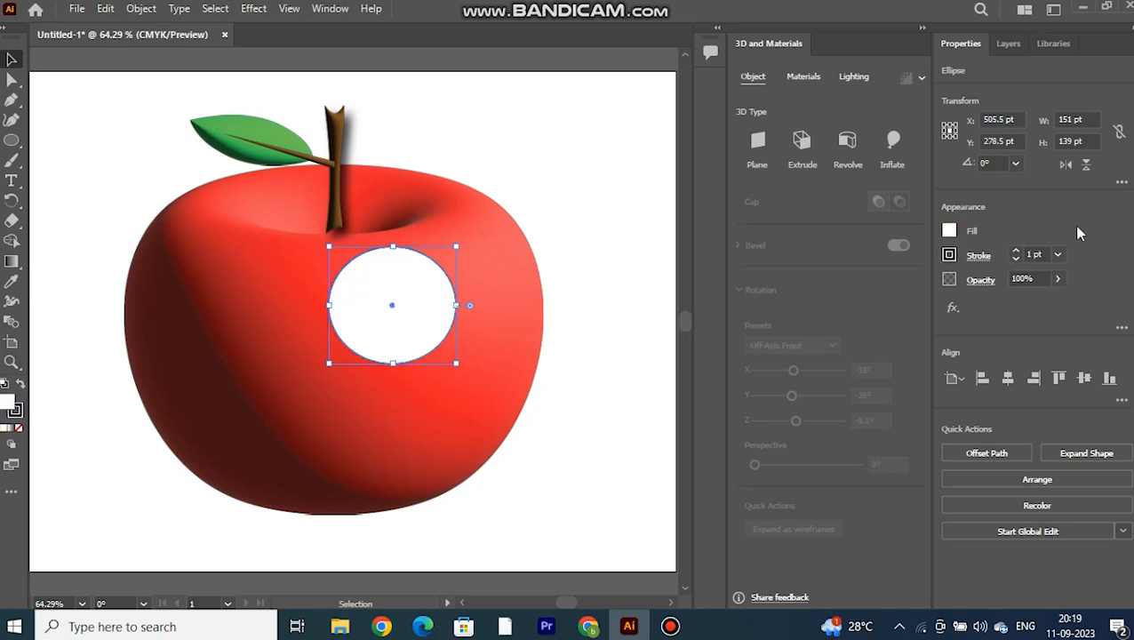
{"action": "left_click", "coordinate": [1057, 278]}
{"action": "left_click_drag", "start_coordinate": [1063, 299], "coordinate": [1000, 300]}
Step: Flatten the ellipse to about 89 pt high and move it toward the apple's upper right shoulder
{"action": "left_click_drag", "start_coordinate": [393, 362], "coordinate": [392, 320]}
{"action": "left_click_drag", "start_coordinate": [454, 292], "coordinate": [502, 283]}
Step: Remove the ellipse's stroke and shift the ellipse left so it sits below the stem
{"action": "left_click", "coordinate": [947, 258]}
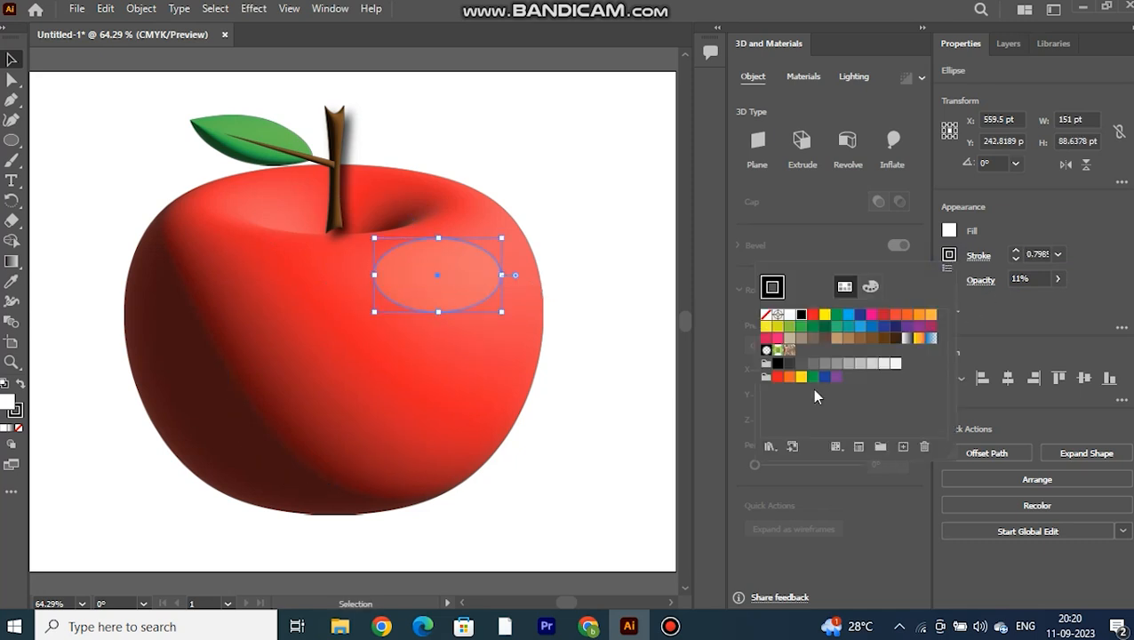
{"action": "left_click", "coordinate": [764, 318]}
{"action": "left_click", "coordinate": [1026, 322]}
{"action": "left_click", "coordinate": [544, 270]}
{"action": "left_click_drag", "start_coordinate": [444, 293], "coordinate": [395, 293]}
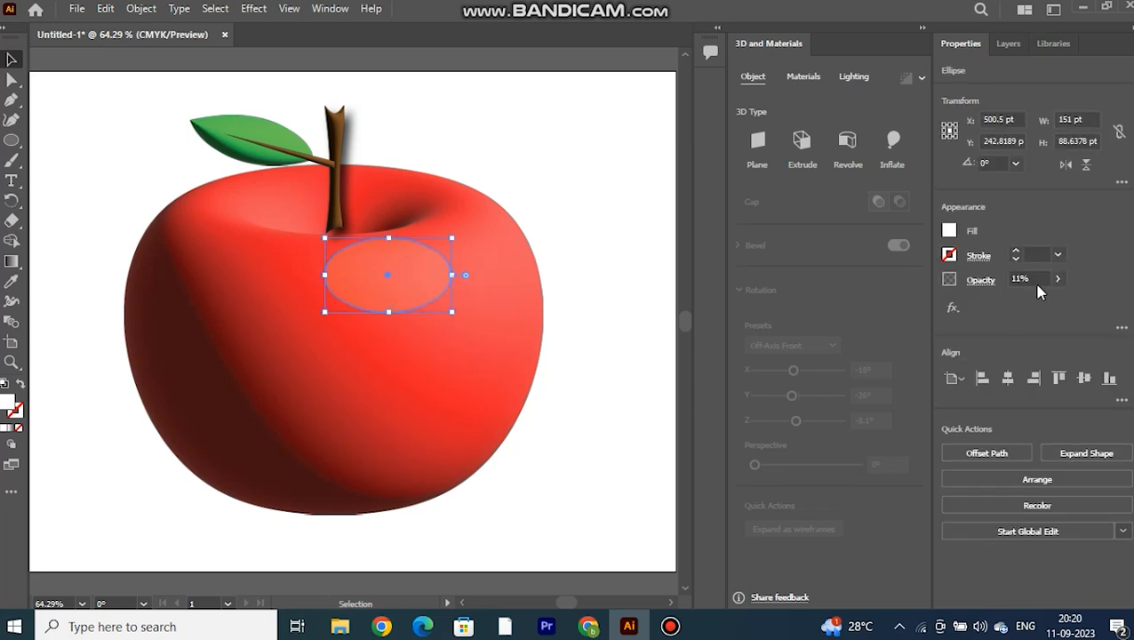
Step: Raise the opacity of the white highlight ellipse and deselect it
{"action": "left_click", "coordinate": [1058, 278]}
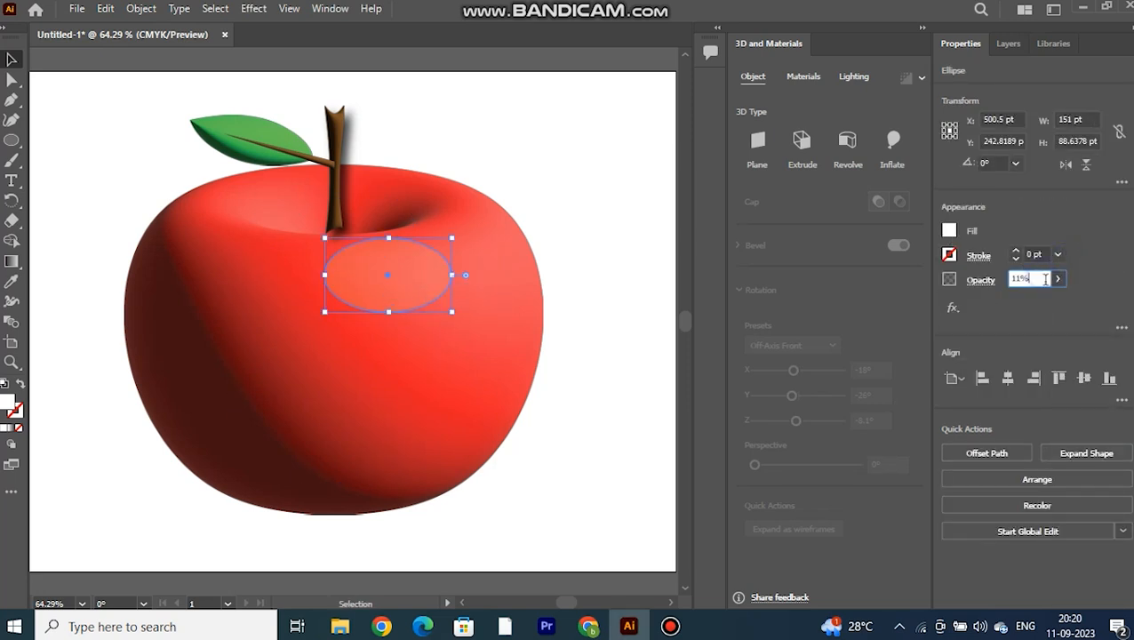
{"action": "left_click", "coordinate": [1017, 303]}
{"action": "left_click_drag", "start_coordinate": [1025, 304], "coordinate": [1019, 302]}
{"action": "left_click", "coordinate": [604, 312]}
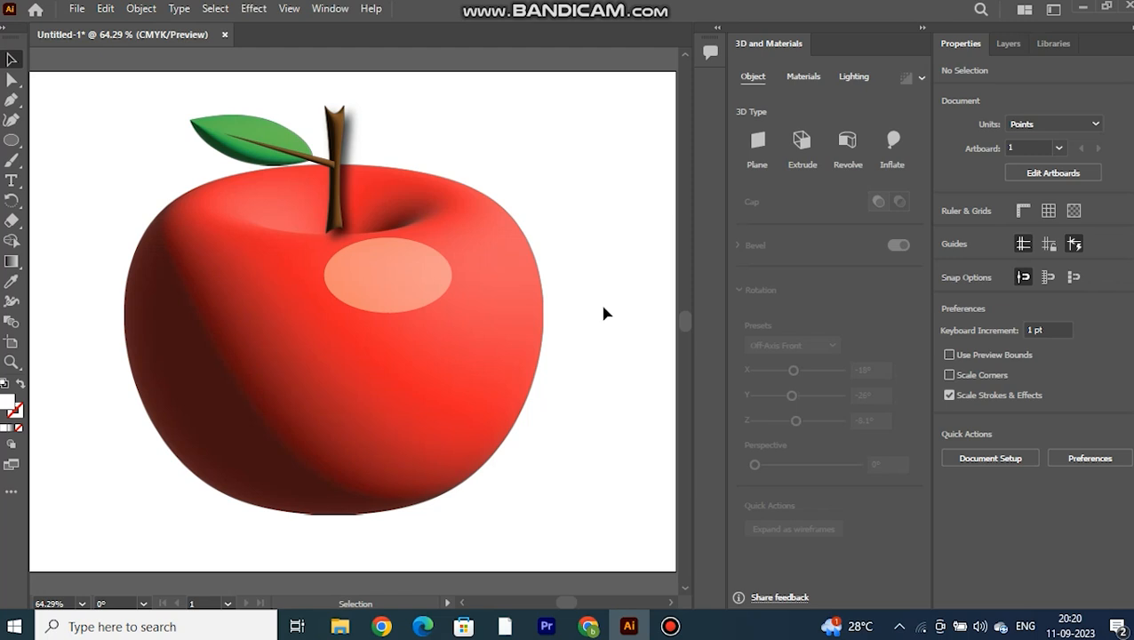
Step: Shrink the highlight ellipse from its lower and left sides and reduce its opacity to a faint highlight
{"action": "left_click", "coordinate": [396, 284]}
{"action": "left_click_drag", "start_coordinate": [387, 312], "coordinate": [414, 289]}
{"action": "left_click_drag", "start_coordinate": [325, 263], "coordinate": [349, 264]}
{"action": "left_click", "coordinate": [1058, 279]}
{"action": "left_click_drag", "start_coordinate": [1020, 302], "coordinate": [987, 303]}
{"action": "left_click", "coordinate": [632, 205]}
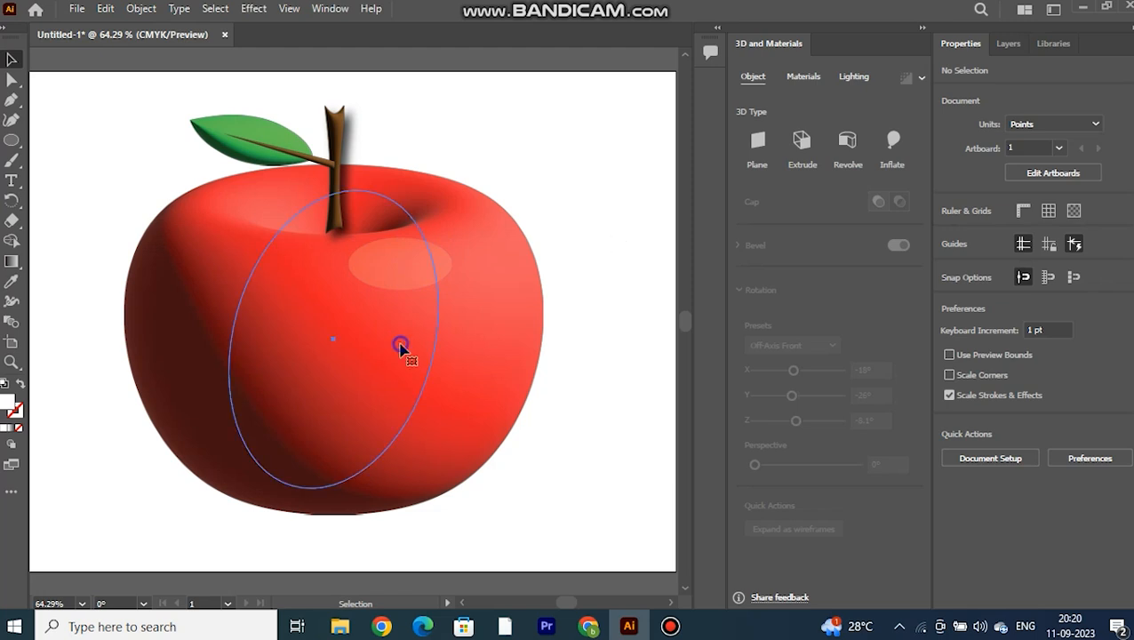
Step: Stretch the apple's source ellipse downward to about 251 by 373 pt and deselect it
{"action": "left_click", "coordinate": [307, 485]}
{"action": "left_click_drag", "start_coordinate": [294, 487], "coordinate": [296, 505]}
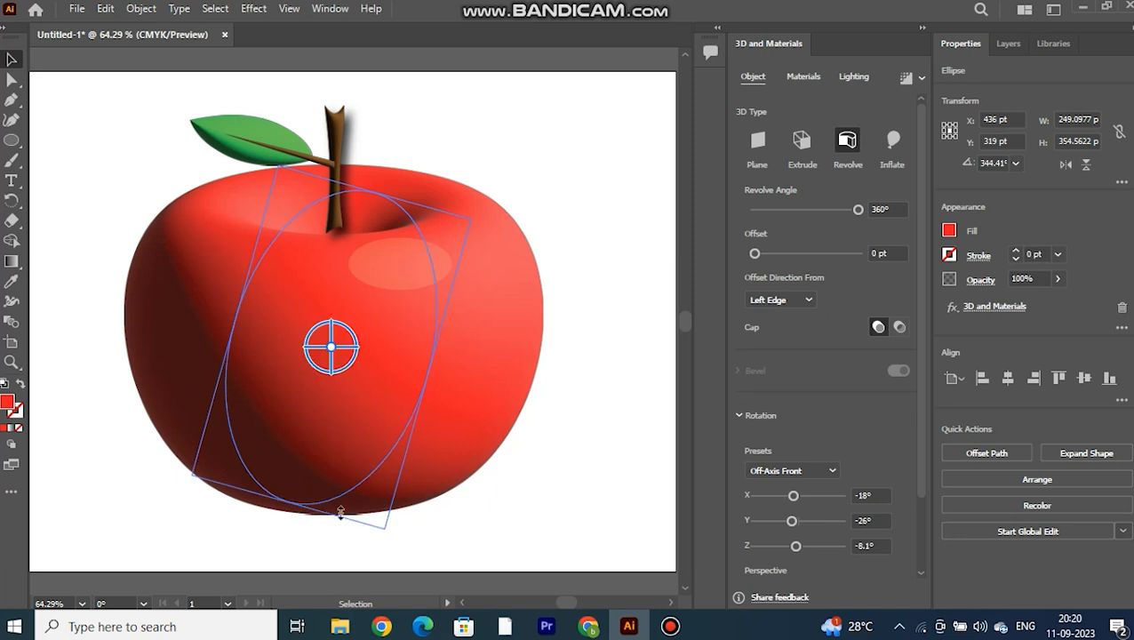
{"action": "left_click_drag", "start_coordinate": [637, 467], "coordinate": [636, 471]}
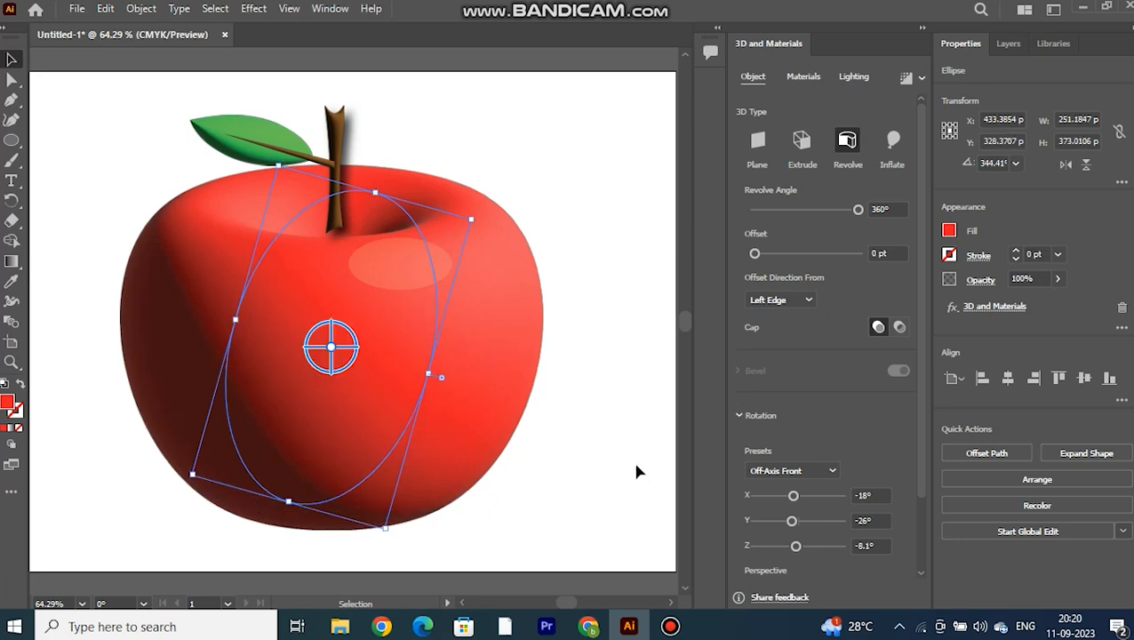
{"action": "left_click", "coordinate": [597, 380]}
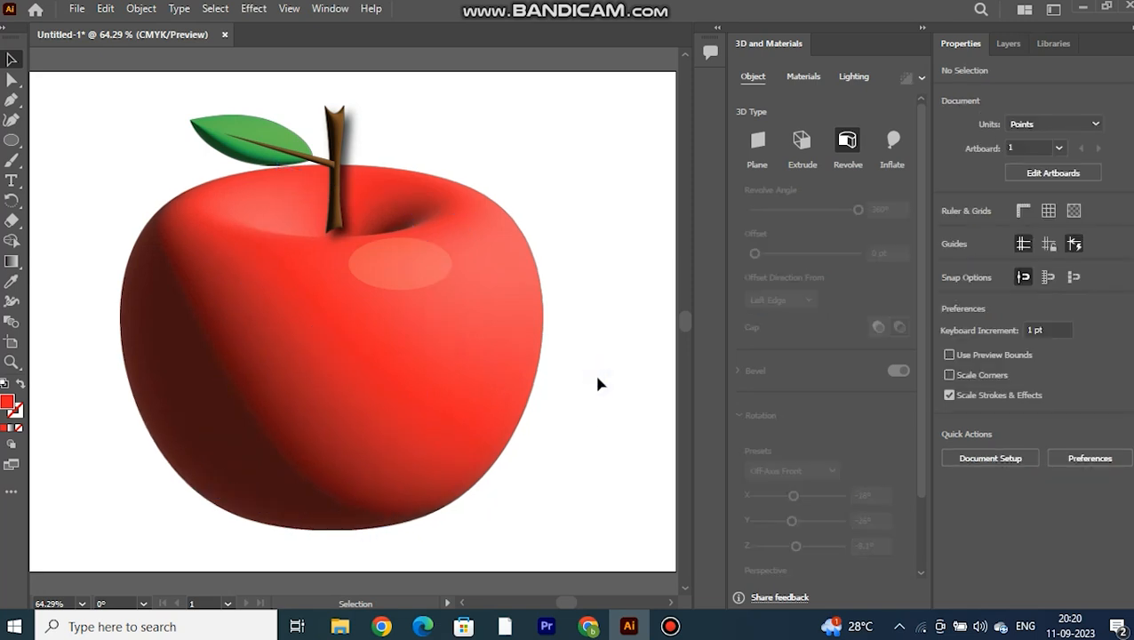
Step: Group the leaf, twig and stem and move the group slightly right and down on the apple
{"action": "left_click", "coordinate": [270, 135]}
{"action": "key", "text": "a"}
{"action": "left_click", "coordinate": [338, 222], "text": "shift"}
{"action": "key", "text": "ctrl+g"}
{"action": "left_click_drag", "start_coordinate": [340, 224], "coordinate": [346, 223]}
{"action": "left_click", "coordinate": [497, 145]}
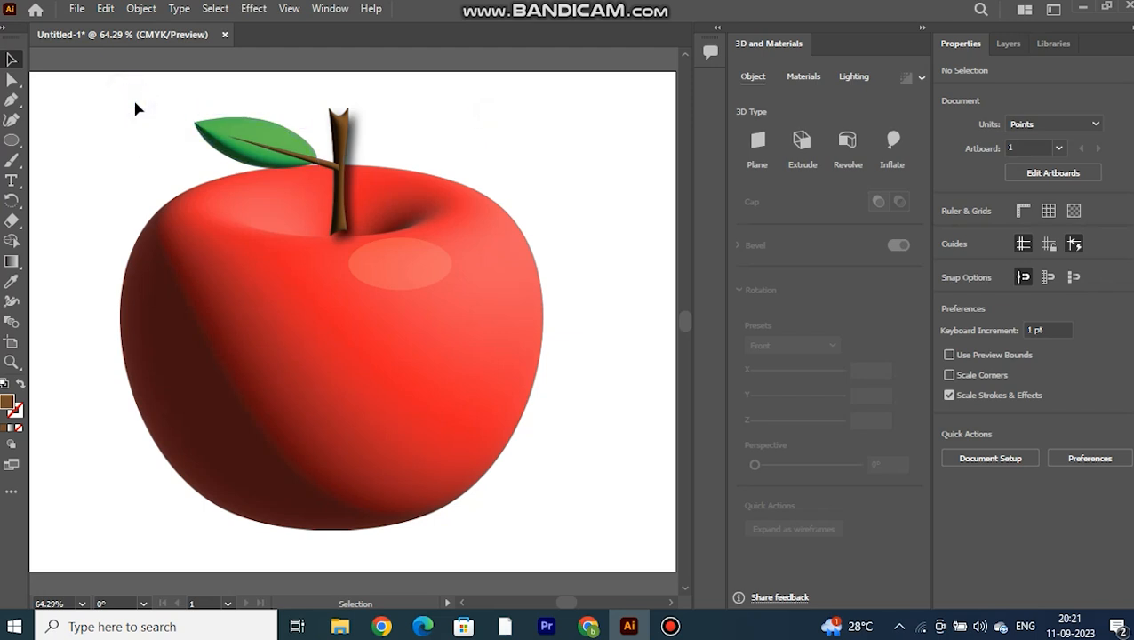
Step: Add a Multiply drop shadow to the apple with 75% opacity, 7 pt X and Y offsets and 5 pt blur
{"action": "left_click", "coordinate": [414, 271]}
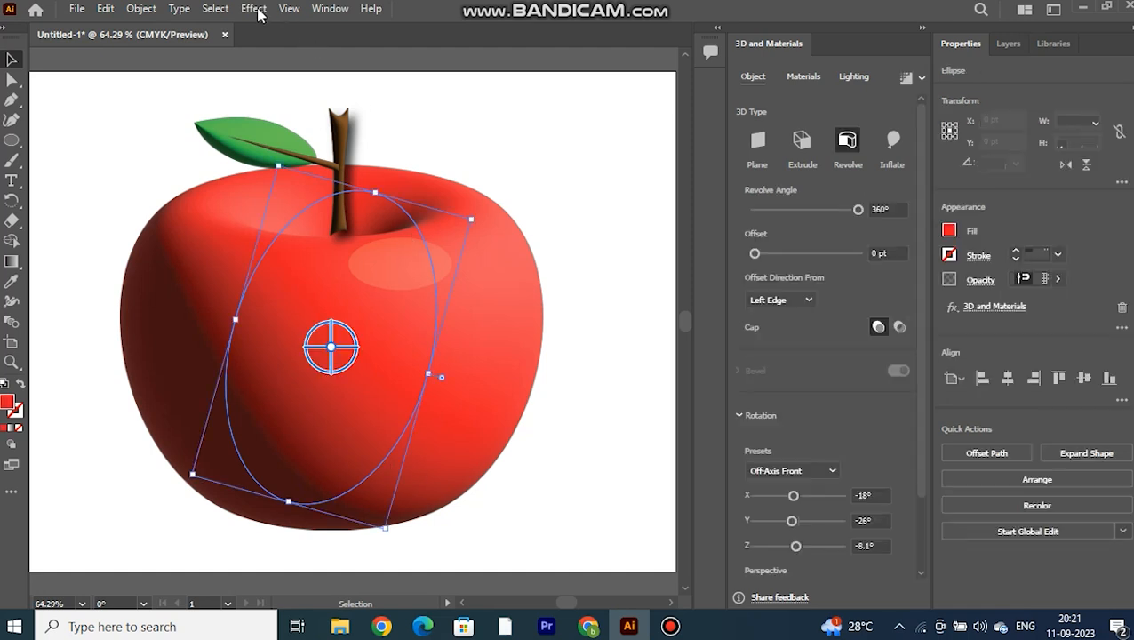
{"action": "left_click", "coordinate": [257, 10]}
{"action": "mouse_move", "coordinate": [391, 198]}
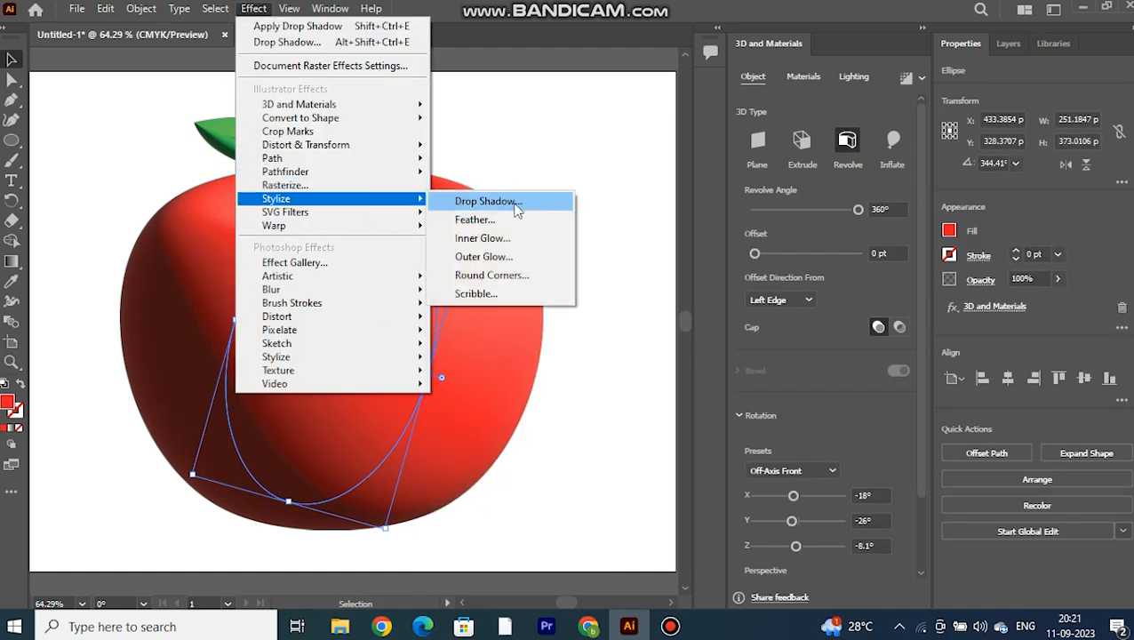
{"action": "left_click", "coordinate": [516, 203]}
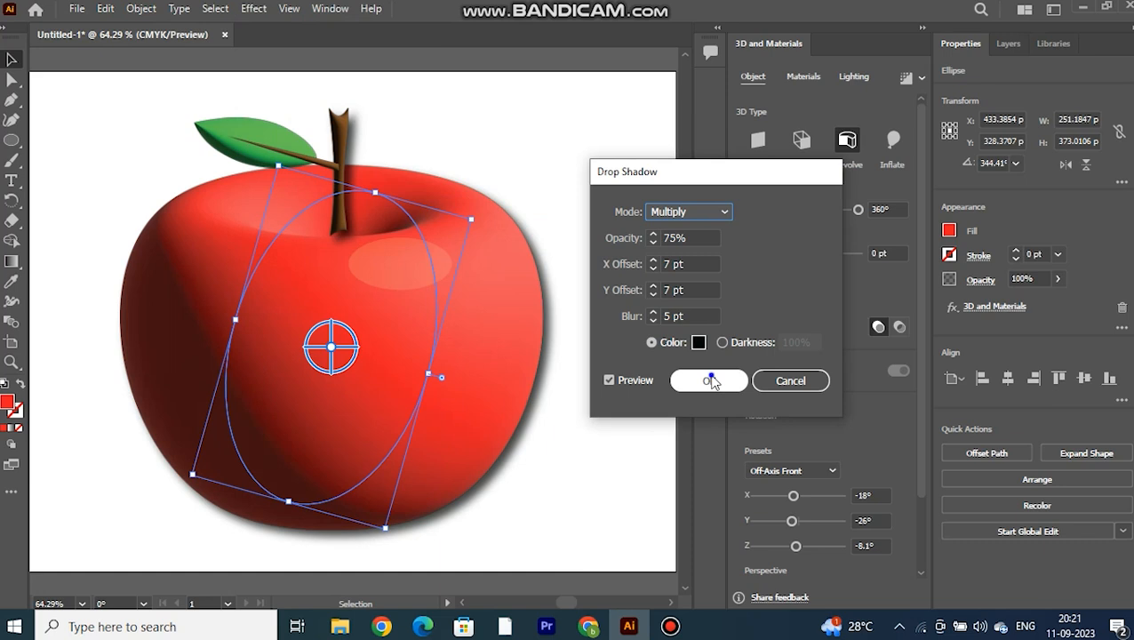
{"action": "left_click", "coordinate": [710, 379]}
{"action": "left_click", "coordinate": [658, 352]}
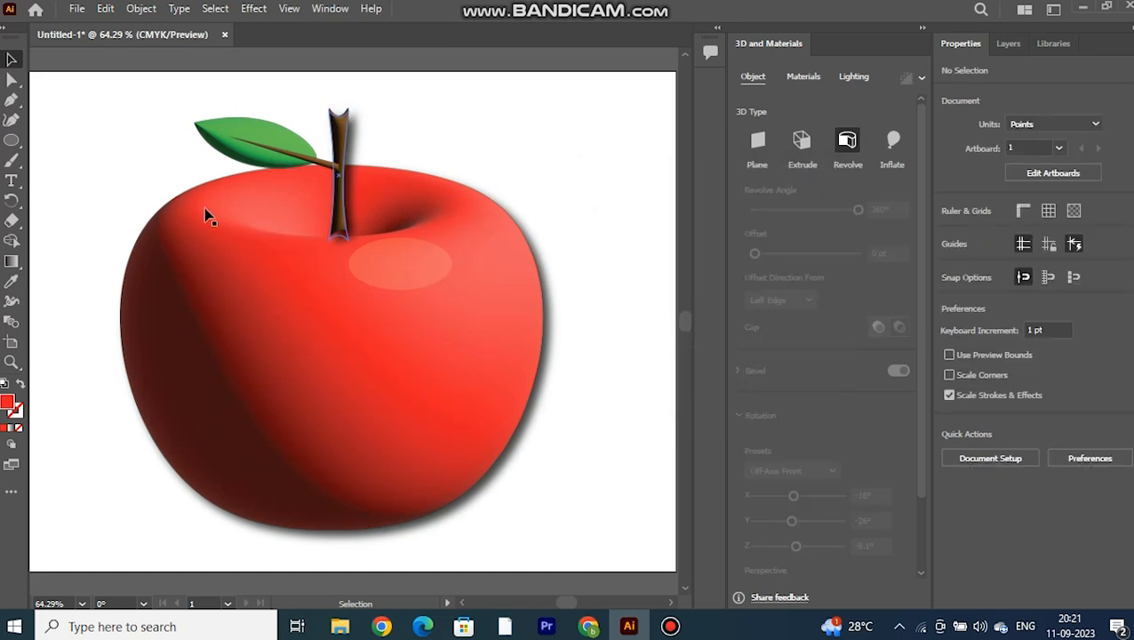
{"action": "right_click", "coordinate": [96, 156]}
{"action": "left_click", "coordinate": [58, 142]}
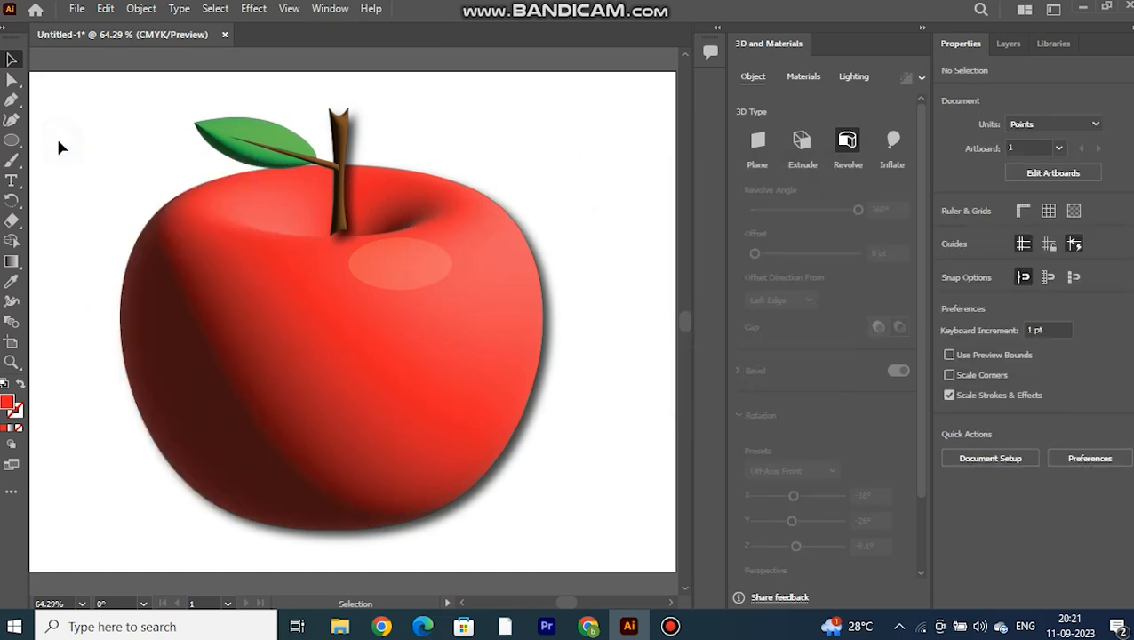